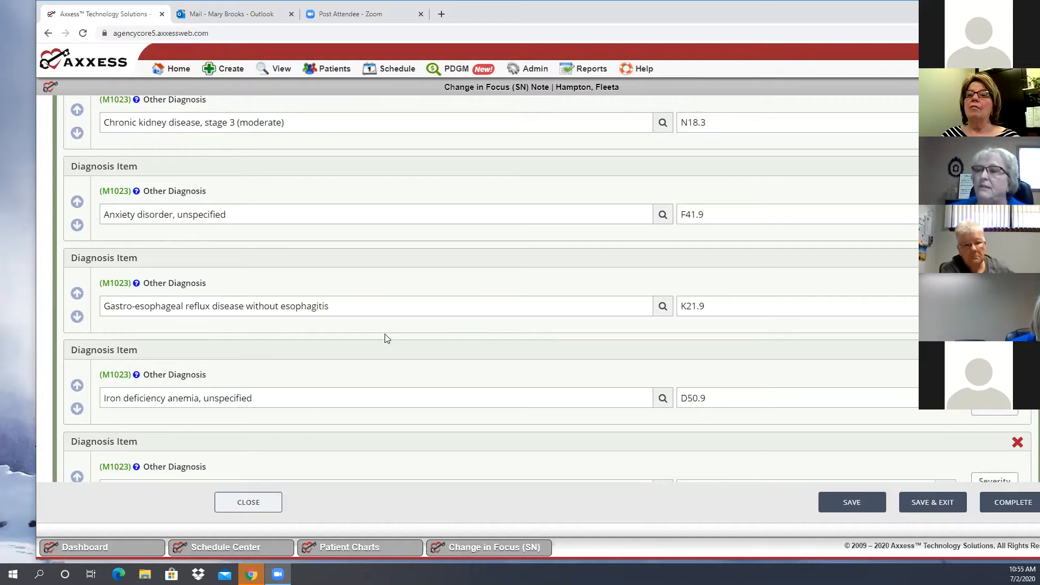
Move the diagnosis "Chronic obstructive pulmonary disease, unspecified" up above rheumatoid arthritis and heart failure into the primary diagnosis position
scroll(385, 335, "down", 2)
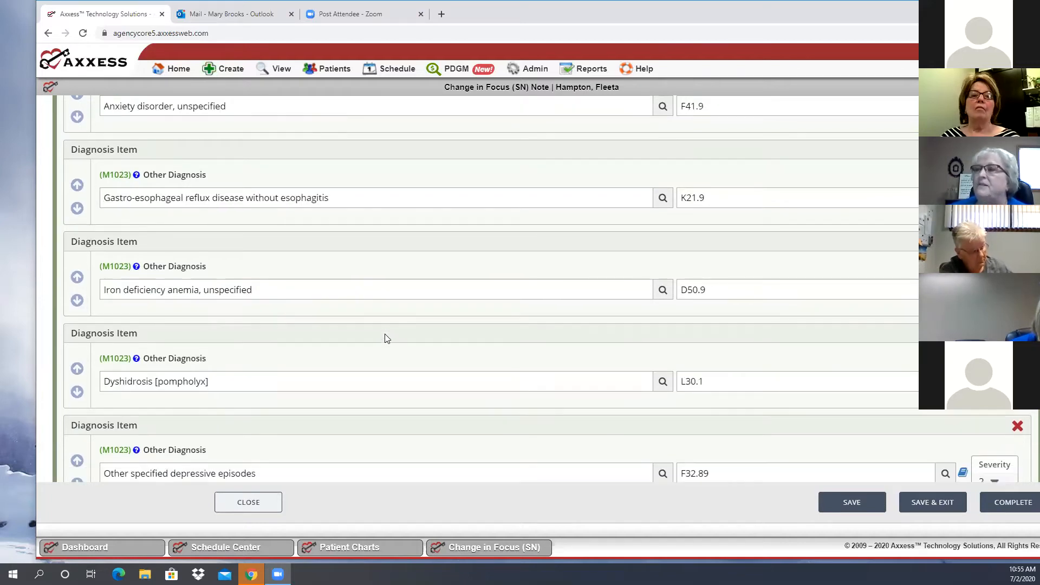
scroll(385, 335, "down", 1)
scroll(384, 336, "up", 2)
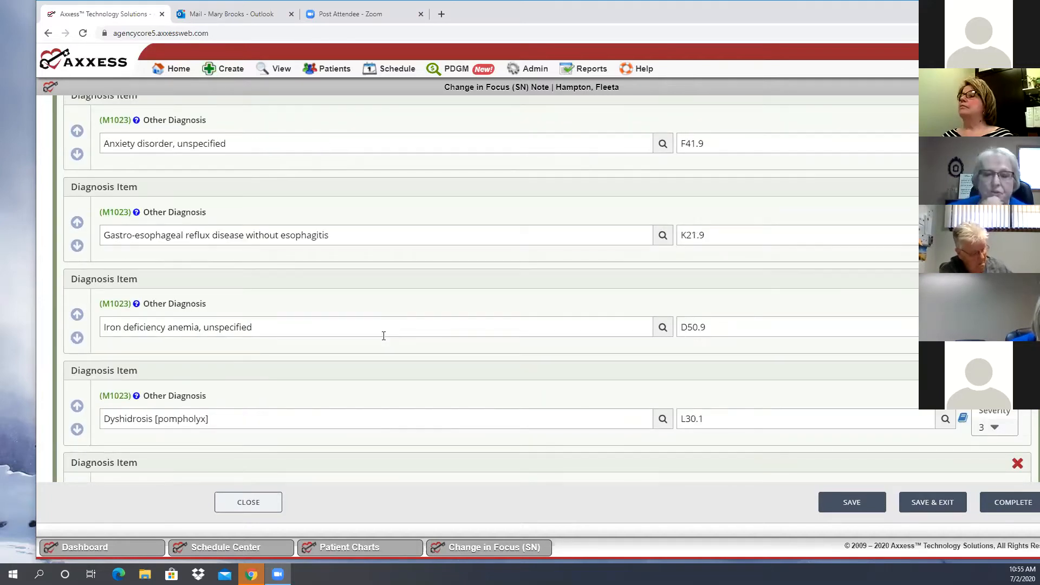
scroll(384, 336, "up", 2)
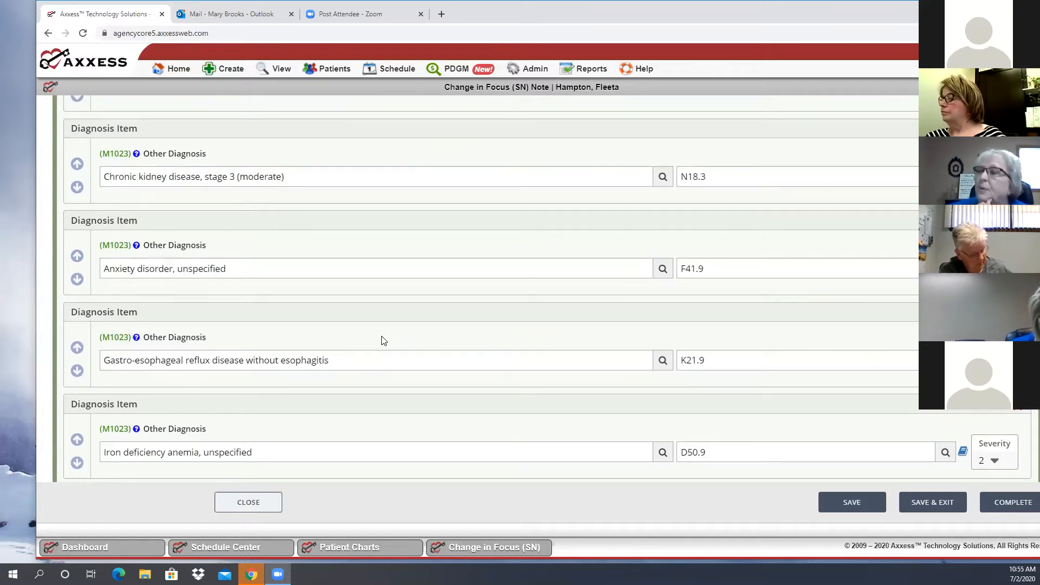
scroll(379, 335, "up", 1)
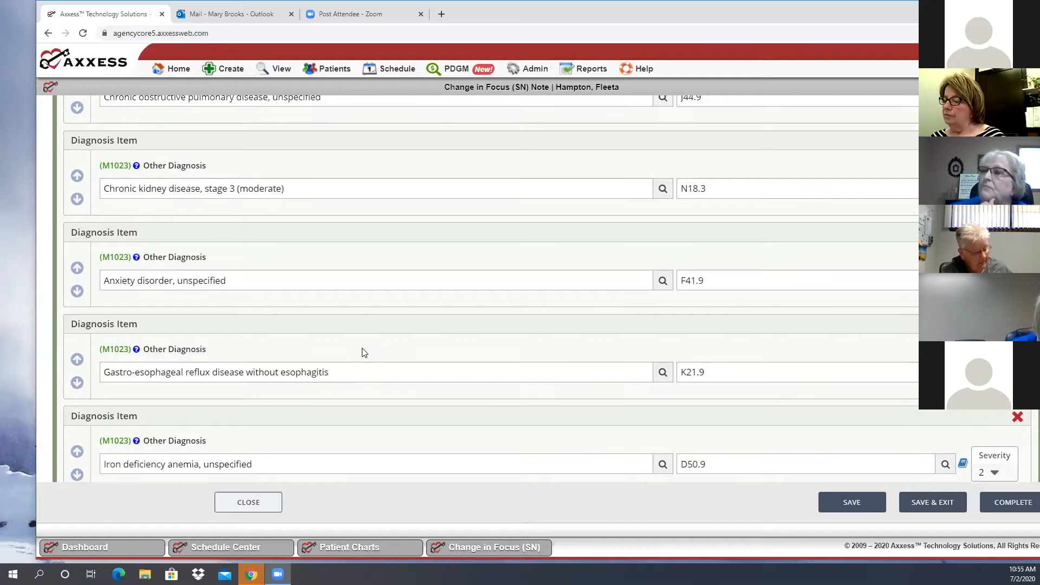
scroll(230, 366, "up", 4)
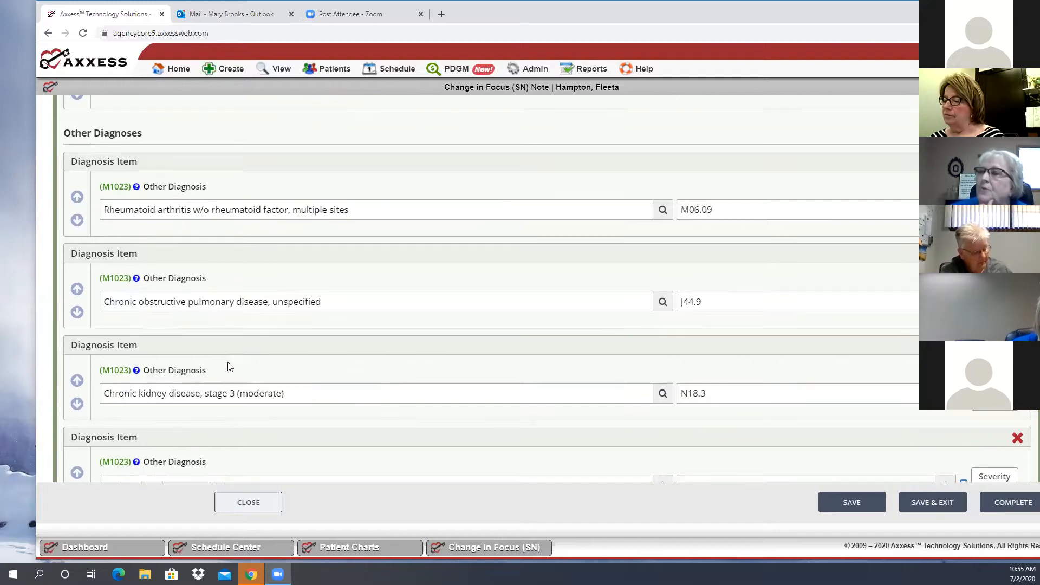
left_click(77, 289)
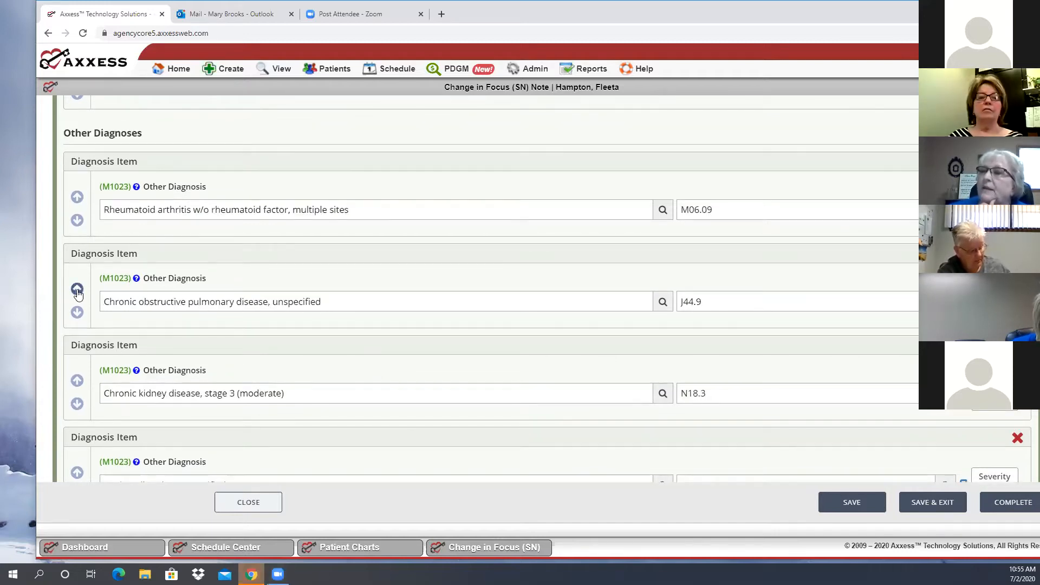
left_click(78, 291)
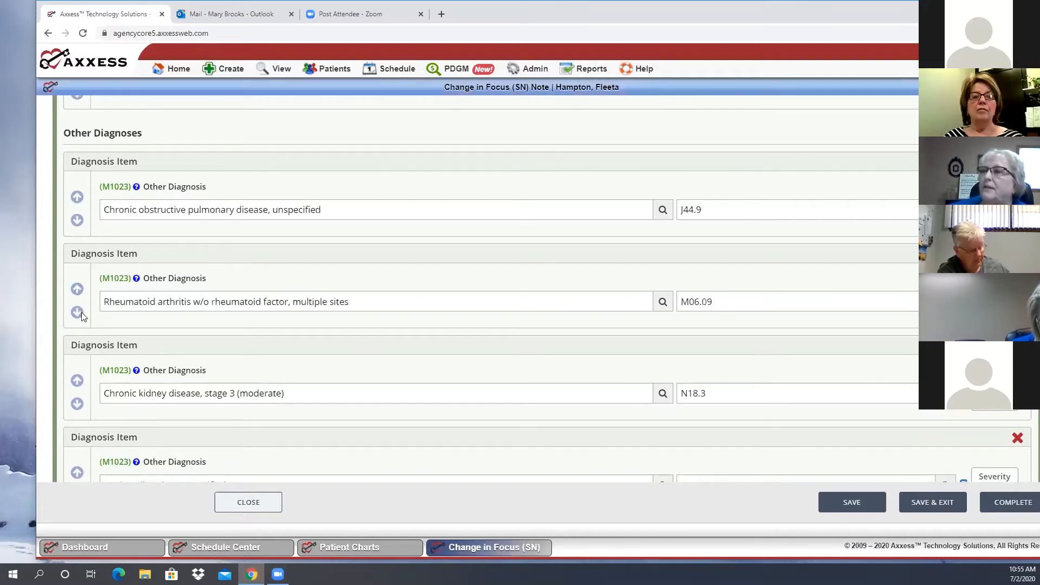
scroll(77, 249, "up", 1)
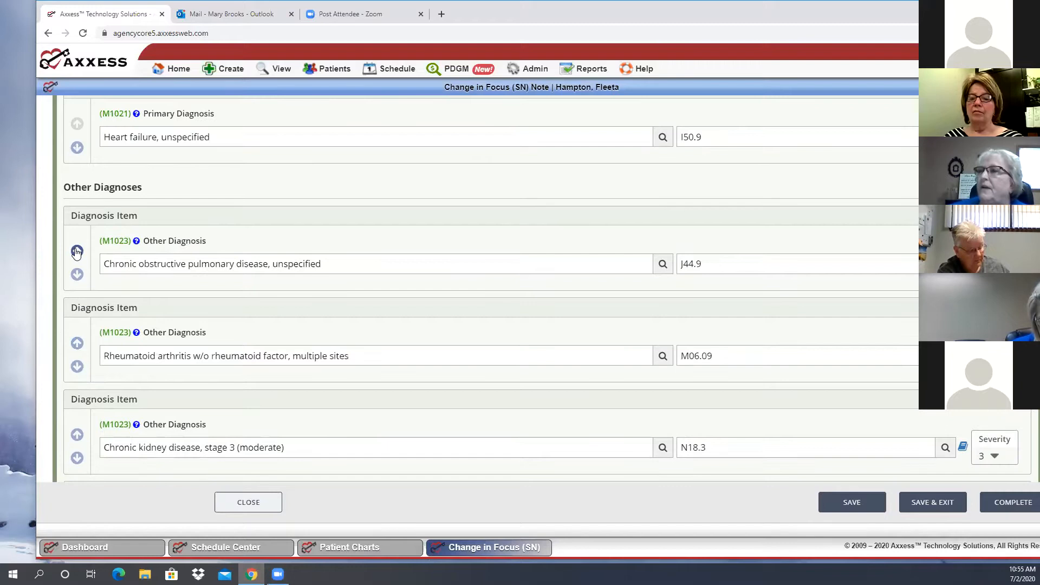
left_click(77, 252)
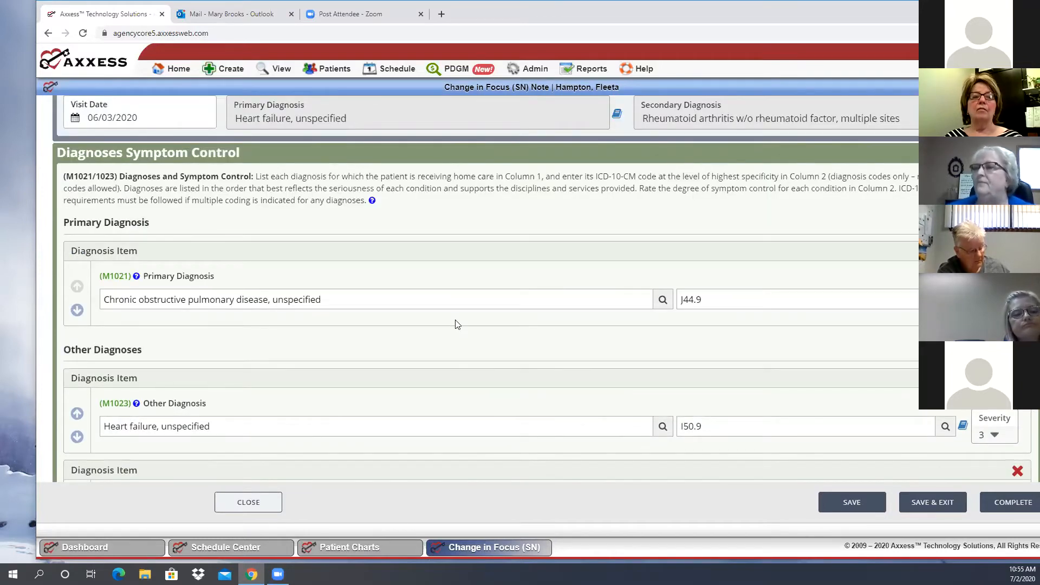
Add a new order from the Order/Case-Mix section of the Change in Focus note
scroll(458, 323, "down", 5)
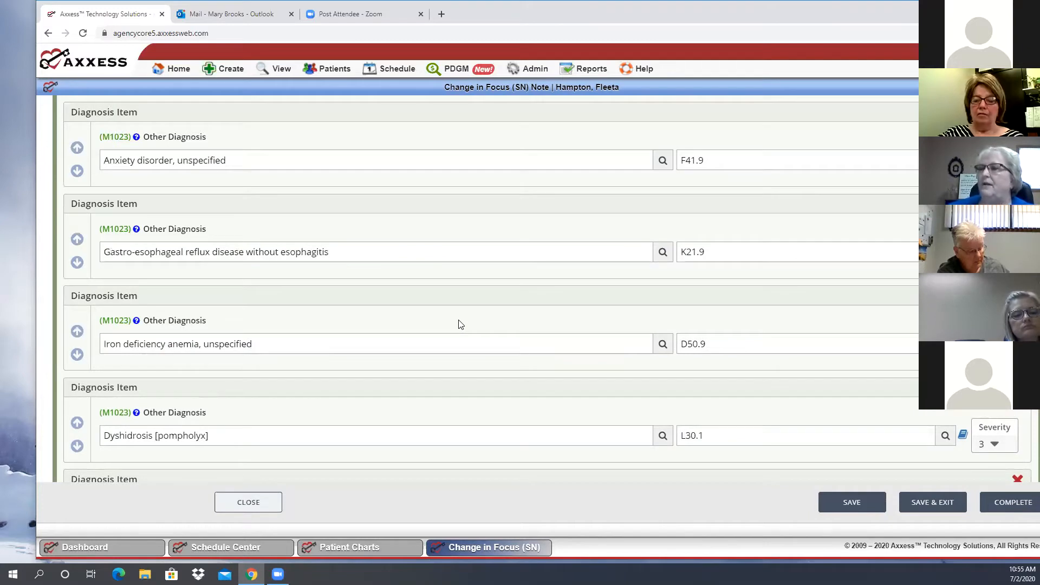
scroll(459, 324, "down", 5)
scroll(459, 320, "down", 2)
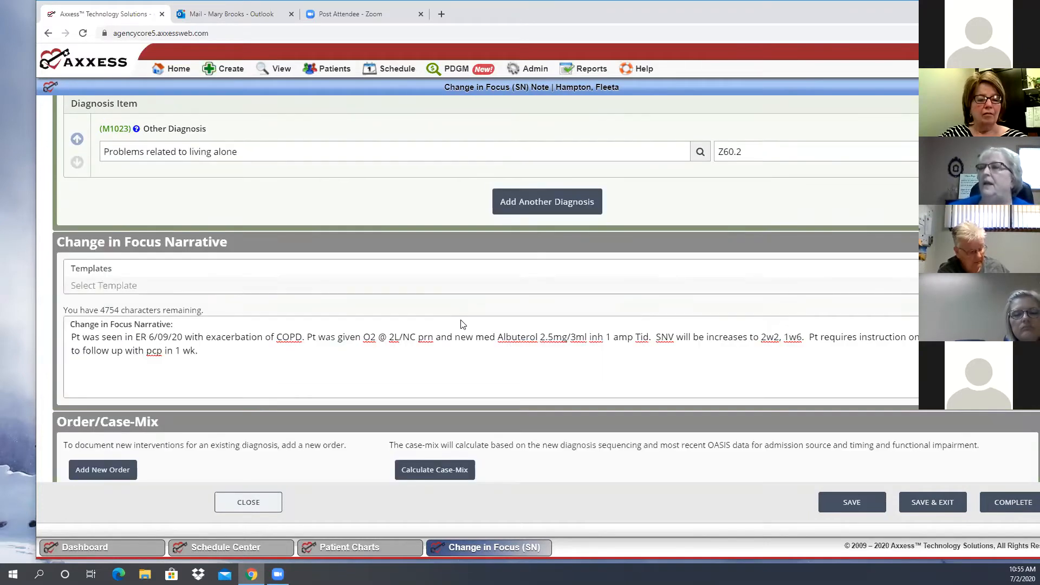
scroll(146, 277, "down", 2)
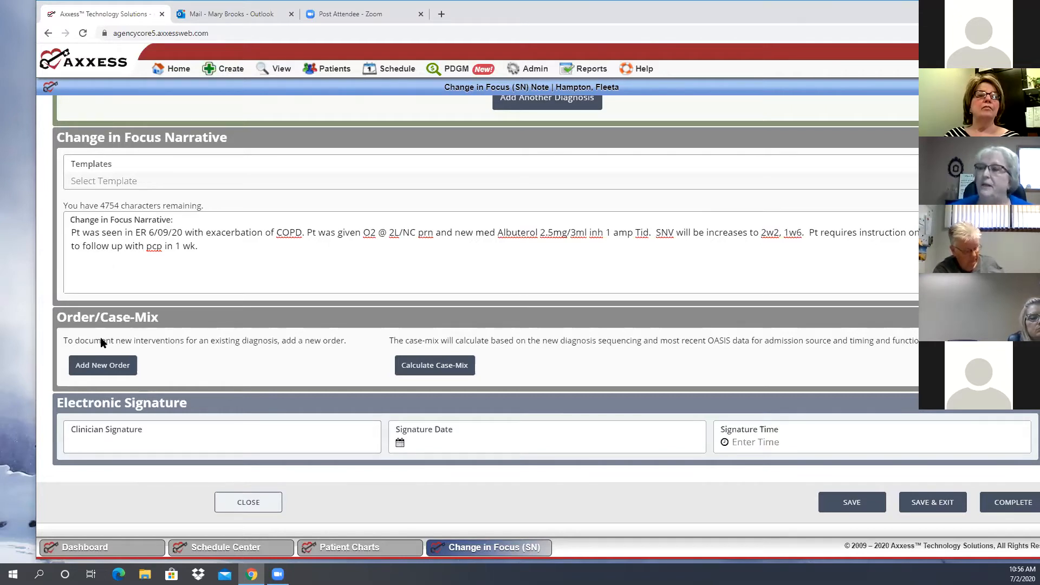
left_click(100, 369)
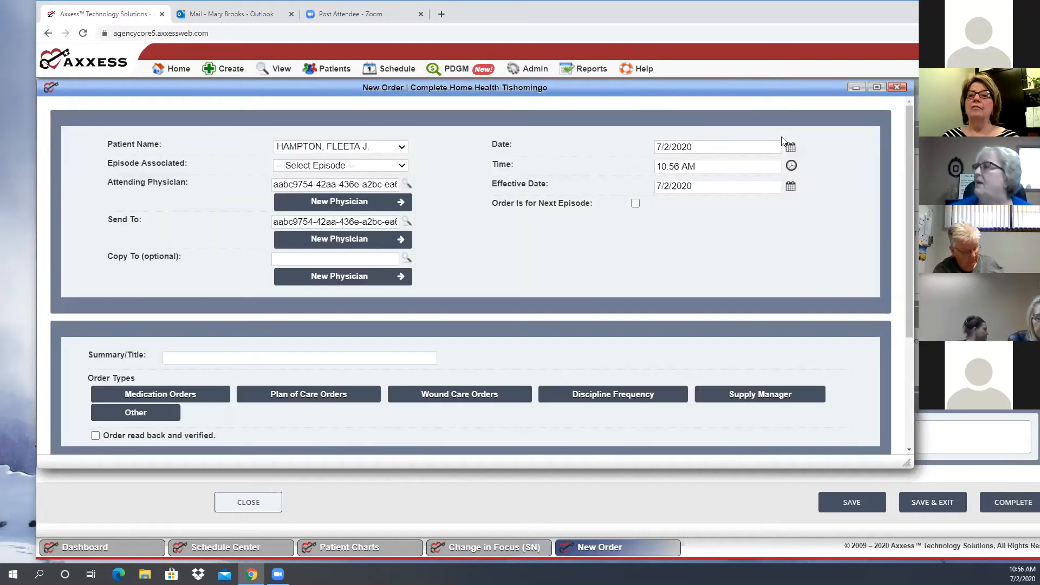
Set both the date and the effective date of the new order to 06/10/2020
left_click(791, 149)
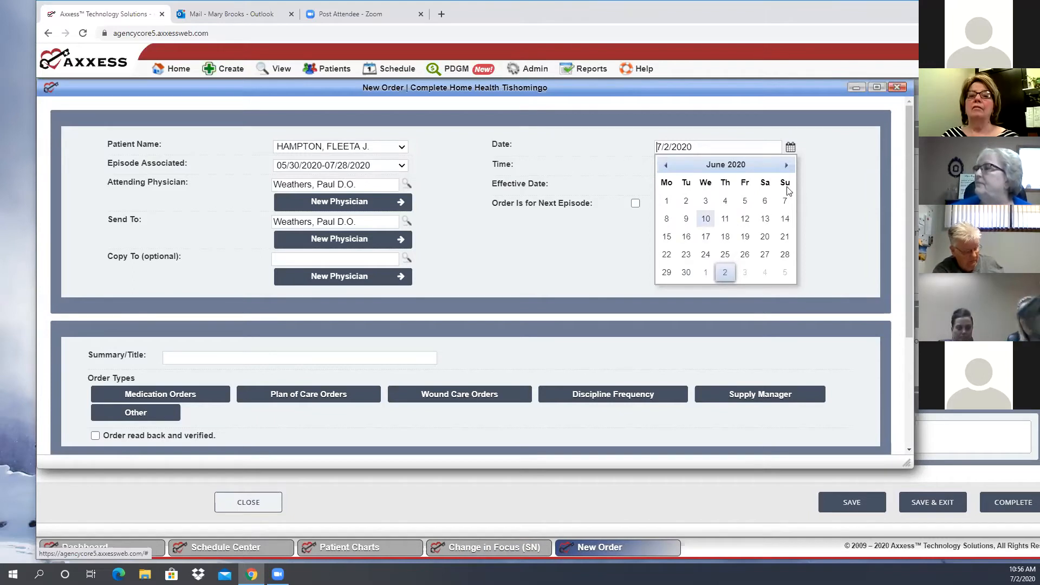
left_click(705, 218)
left_click(788, 187)
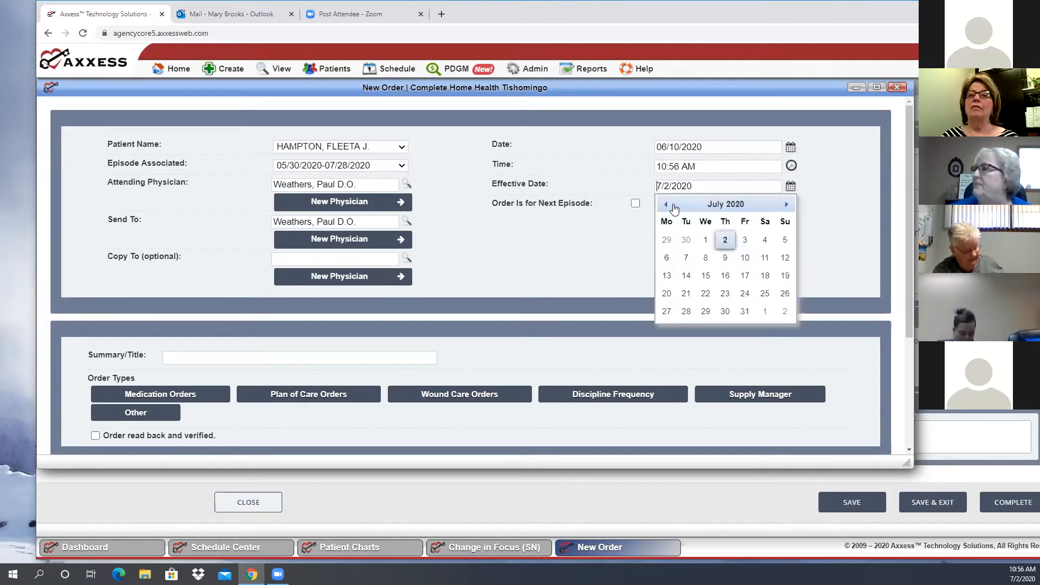
left_click(667, 206)
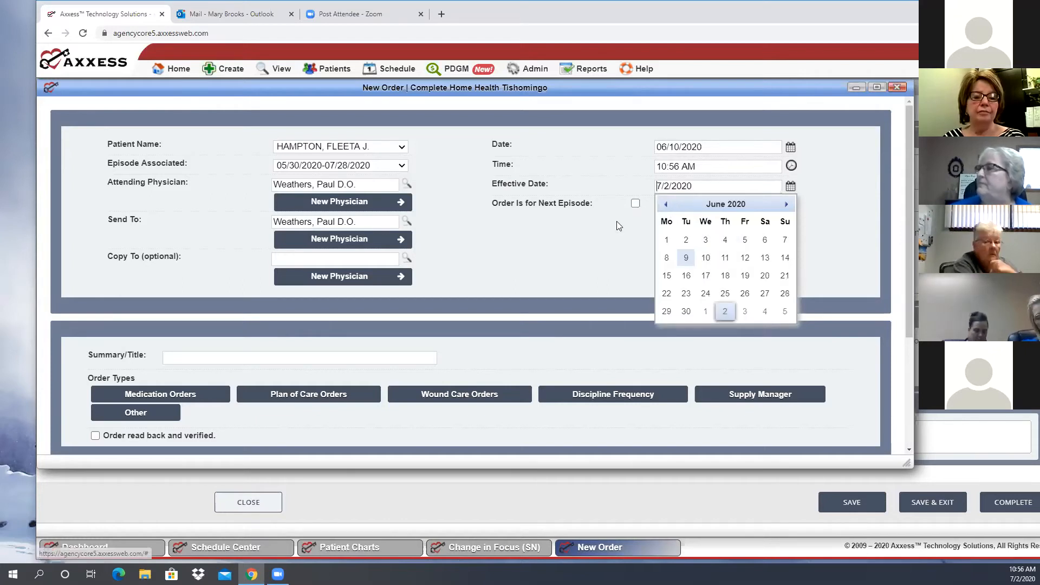
left_click(706, 258)
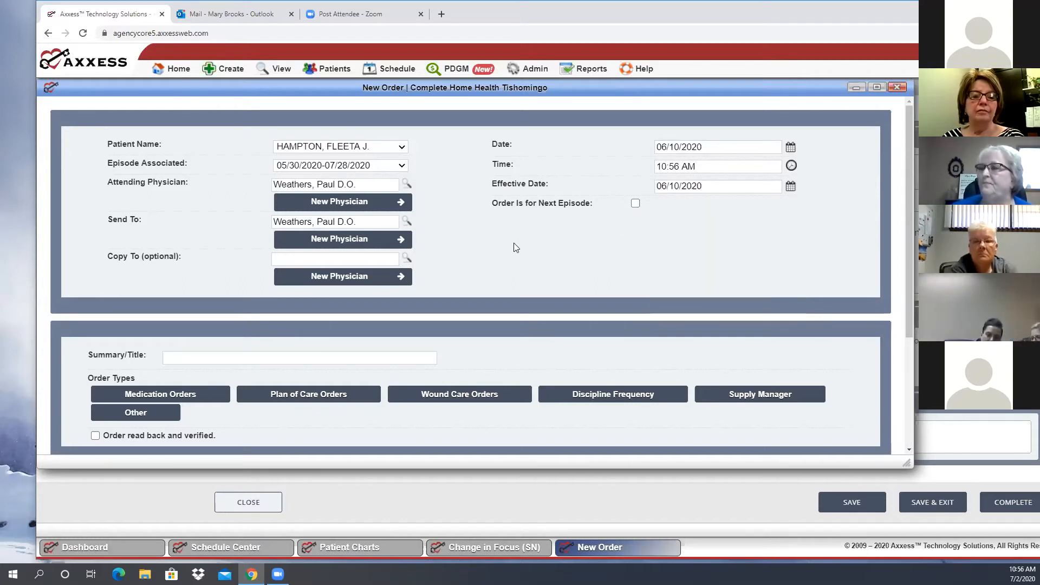
Title the order "Change of focus" and open its plan of care orders
scroll(273, 214, "down", 3)
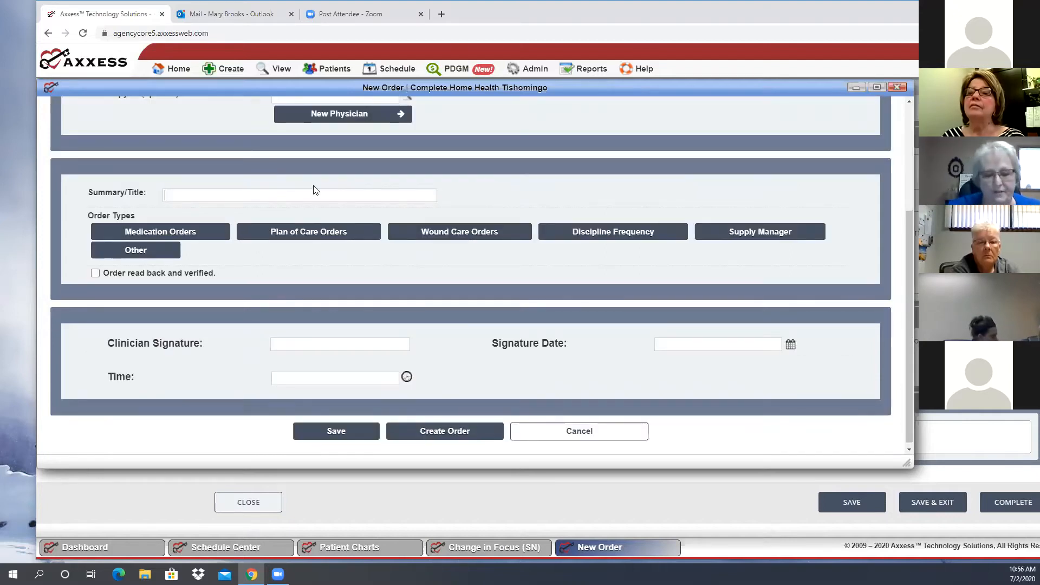
type("C")
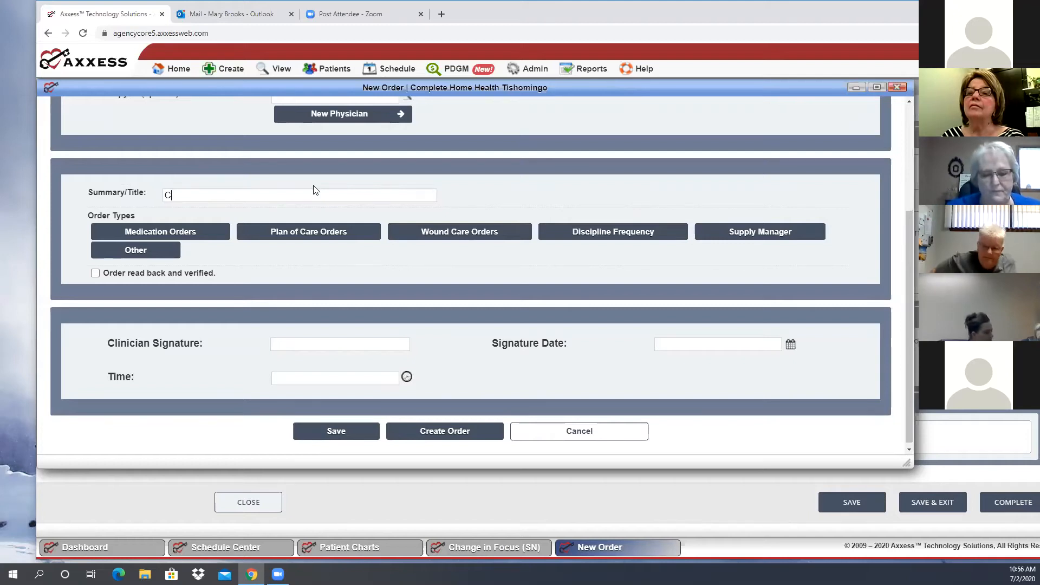
type("hange of f")
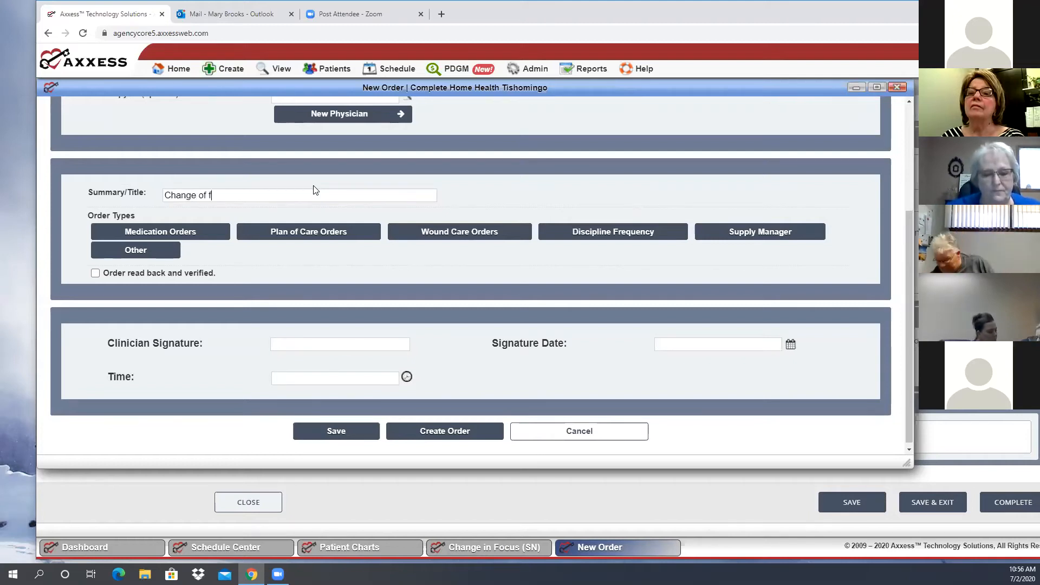
type("ocus")
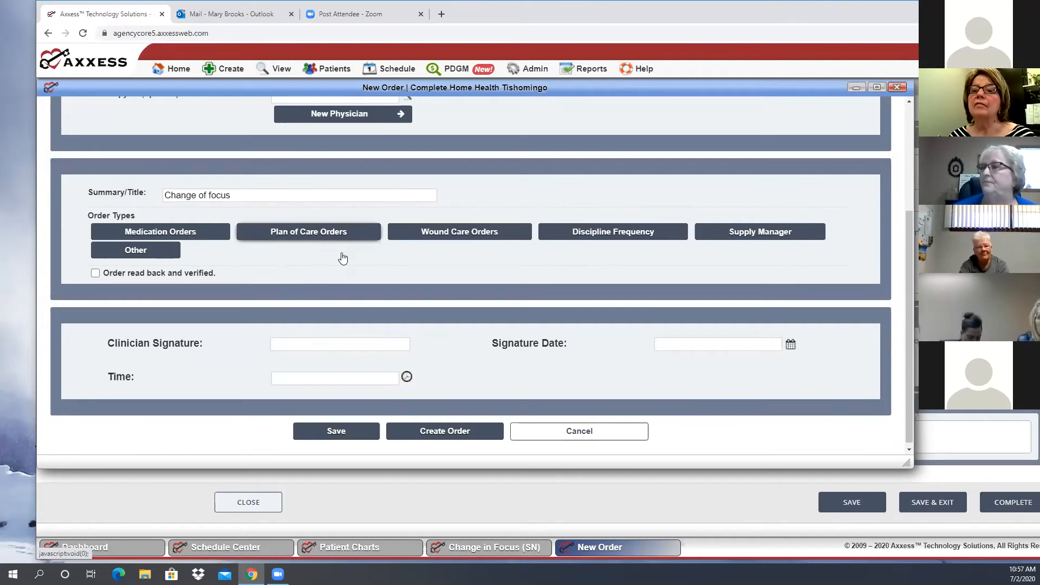
left_click(313, 236)
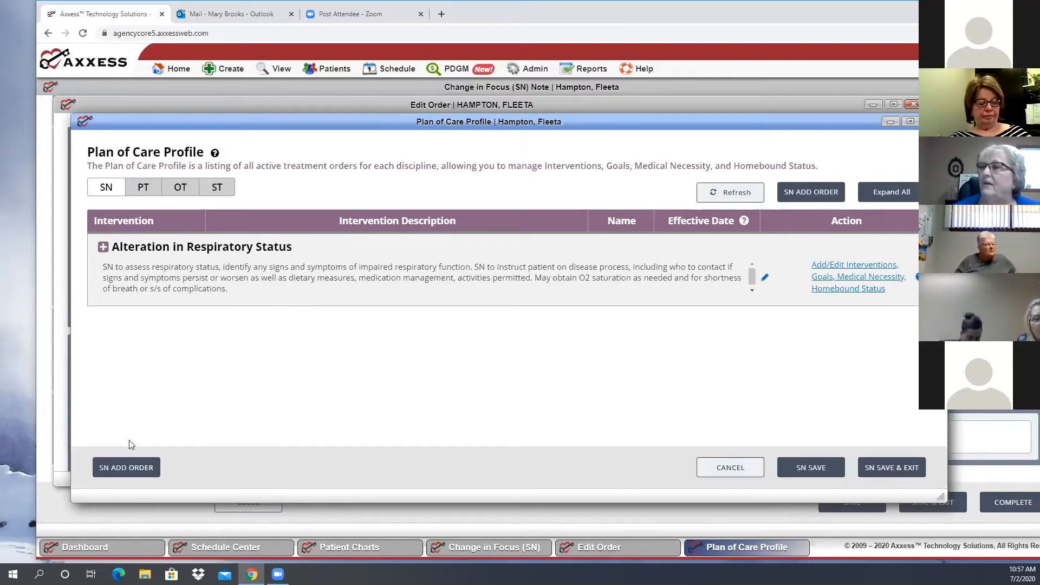
Examine the SN problem statements offered for a new plan of care order, then leave the selection without adding one
left_click(121, 469)
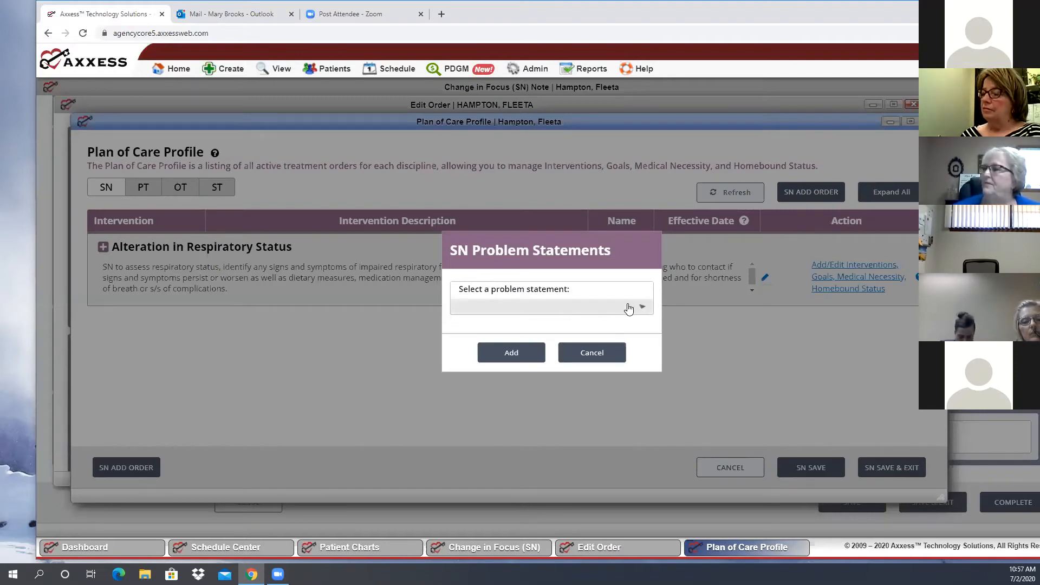
left_click(628, 309)
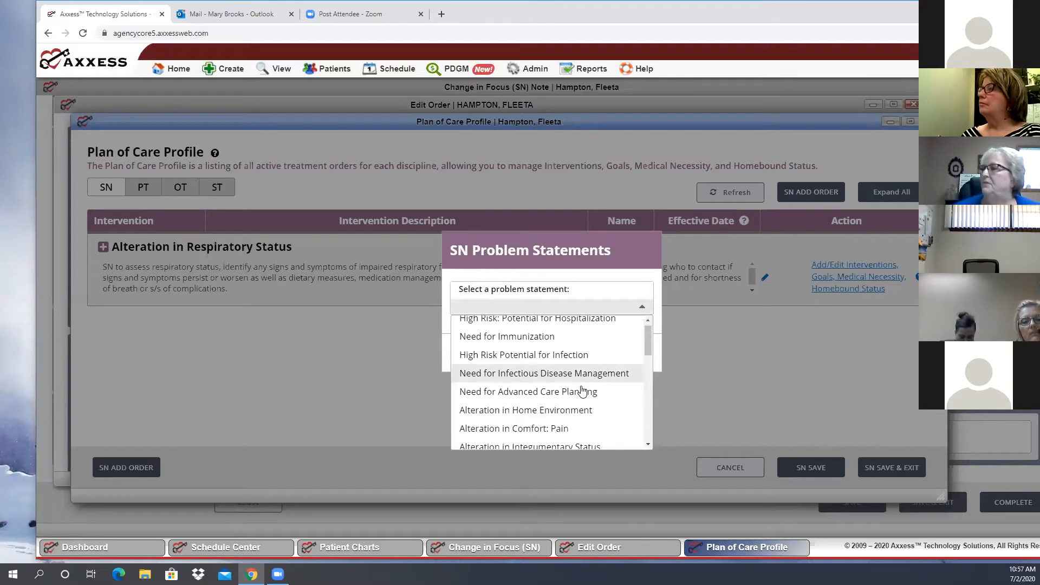
scroll(582, 390, "down", 2)
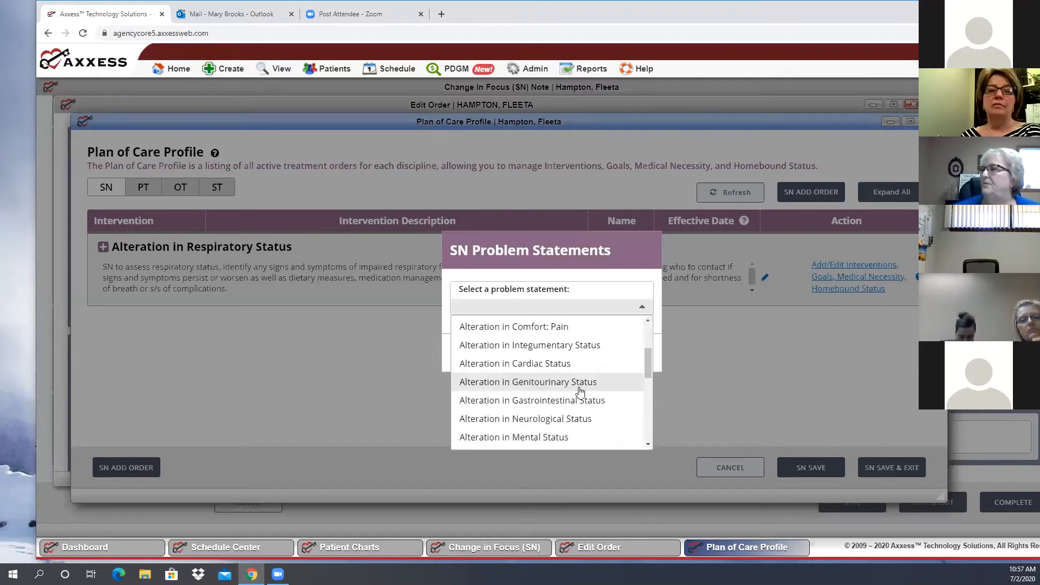
scroll(580, 390, "down", 1)
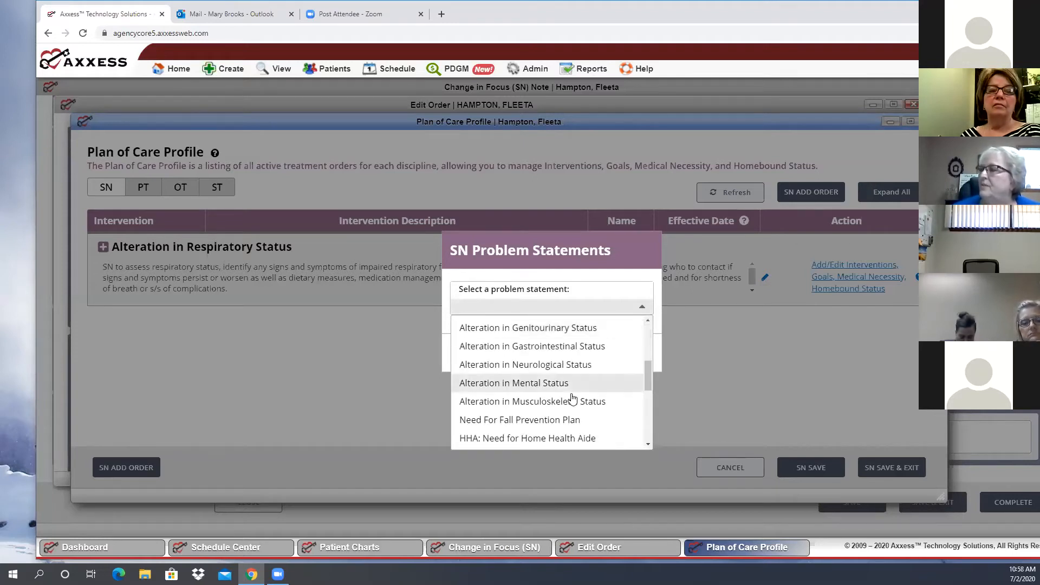
scroll(573, 398, "up", 2)
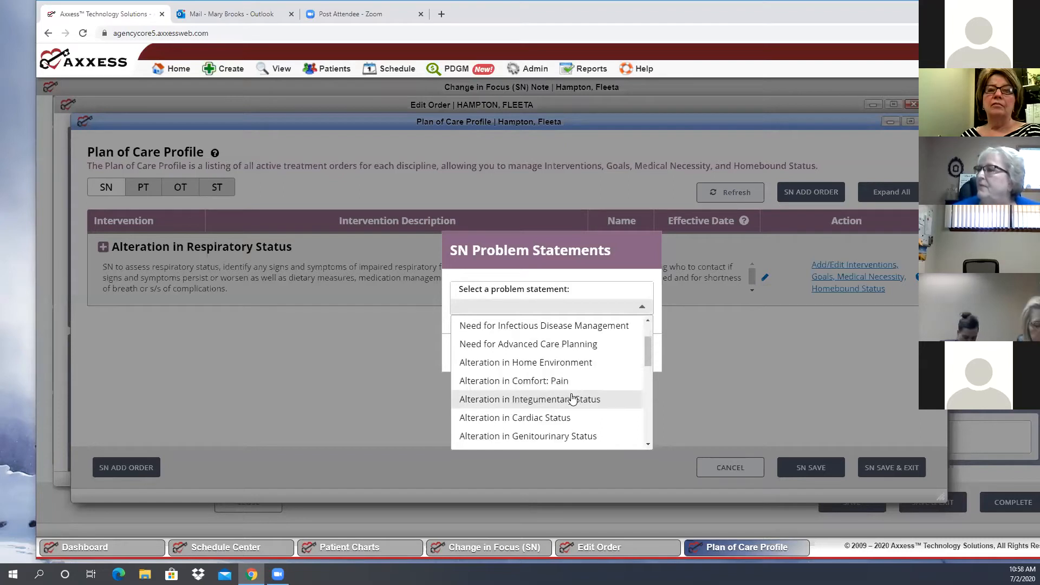
scroll(572, 398, "up", 1)
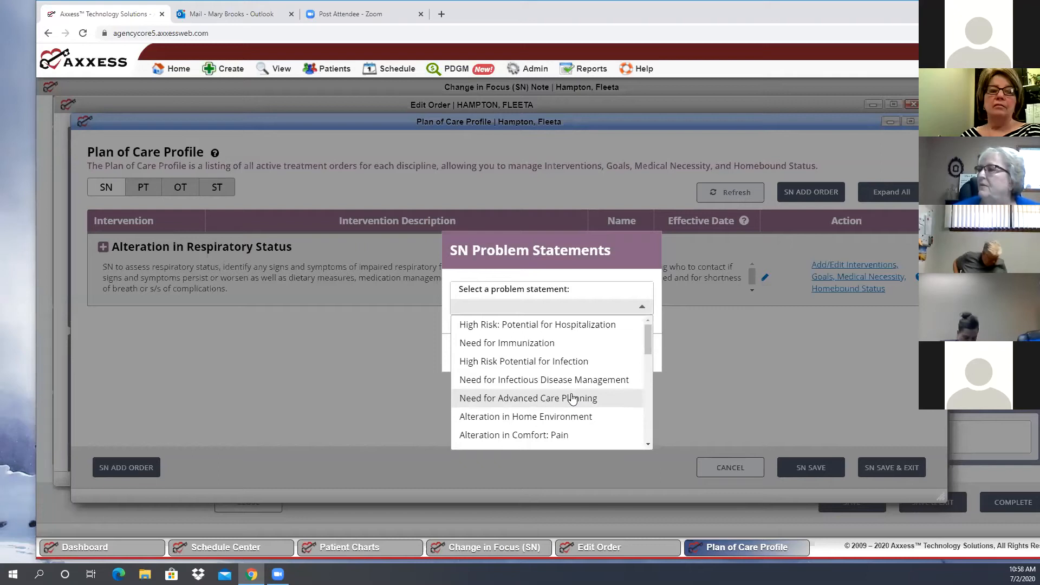
scroll(572, 398, "down", 2)
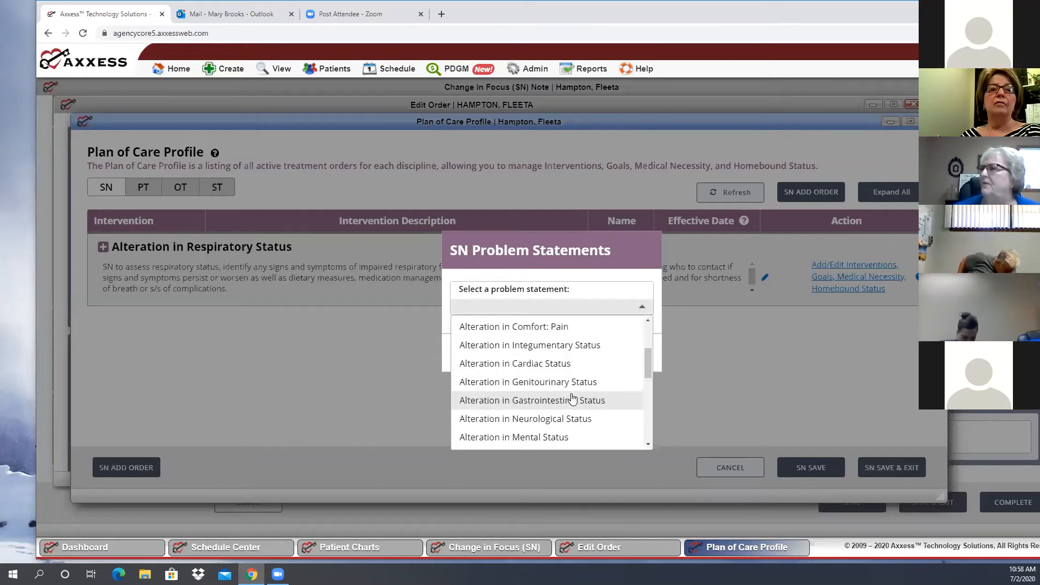
scroll(572, 399, "down", 1)
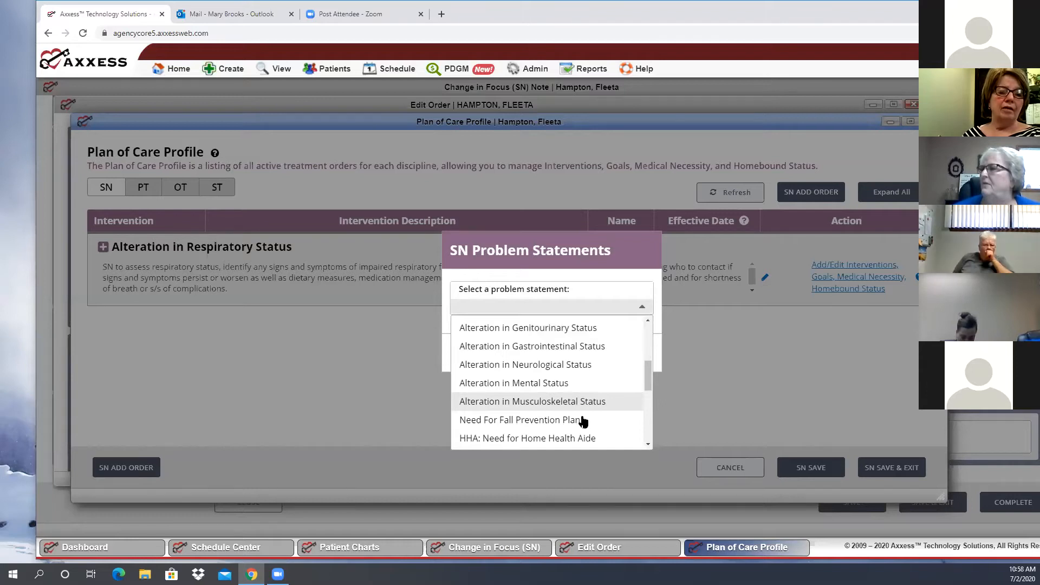
scroll(583, 421, "down", 2)
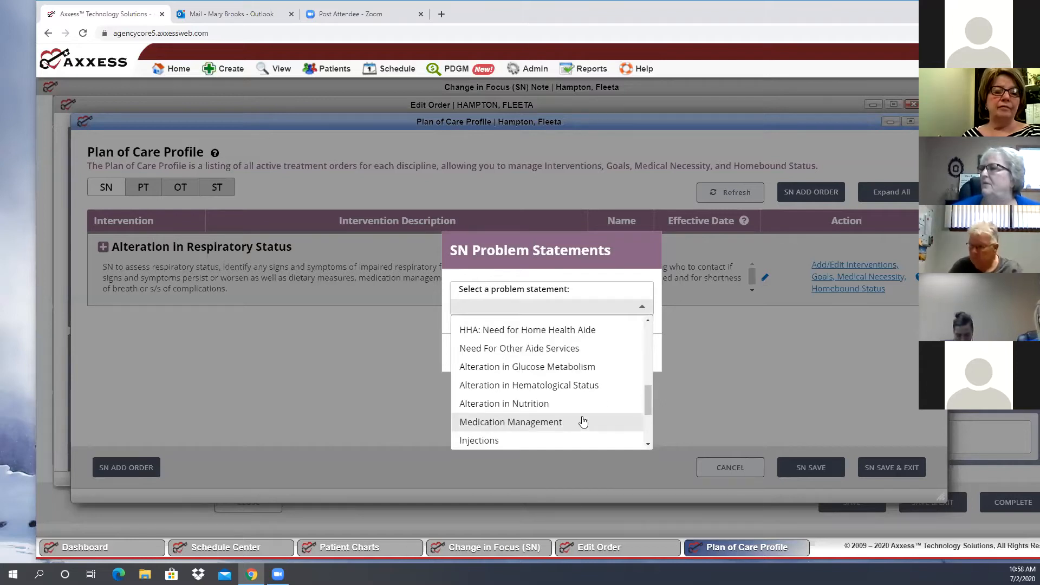
scroll(583, 421, "up", 2)
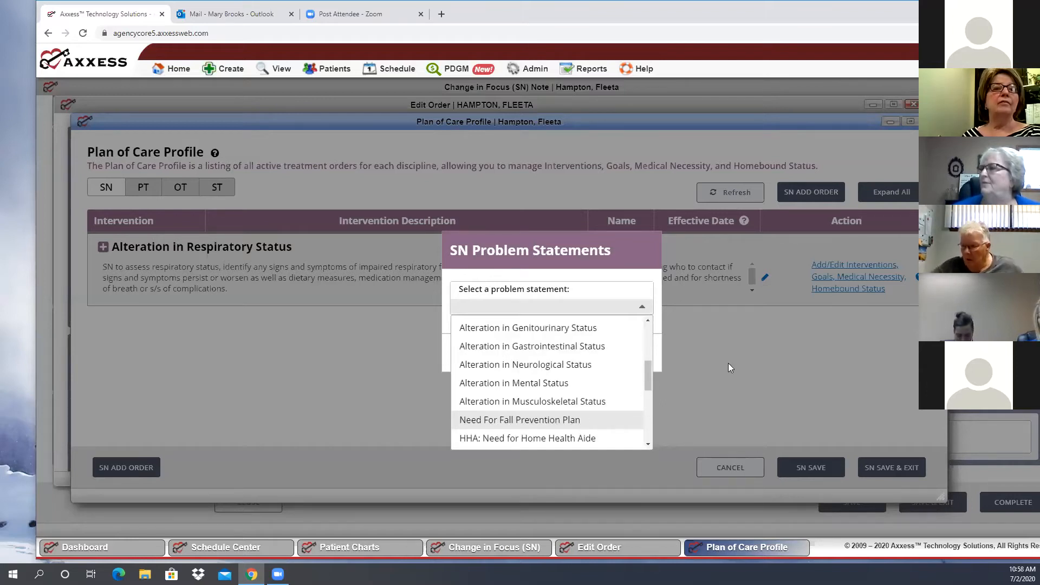
scroll(590, 383, "up", 2)
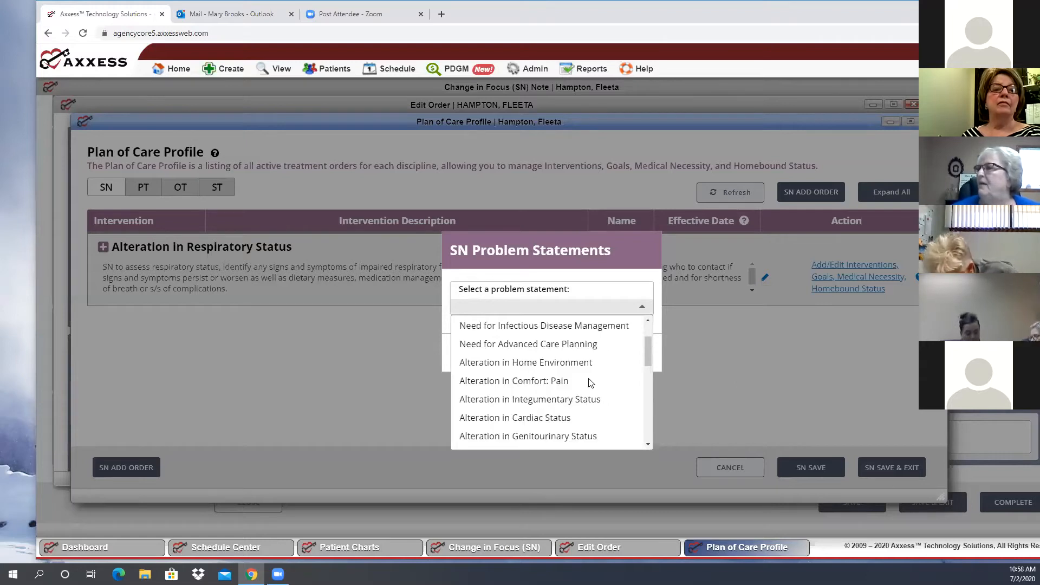
left_click(587, 362)
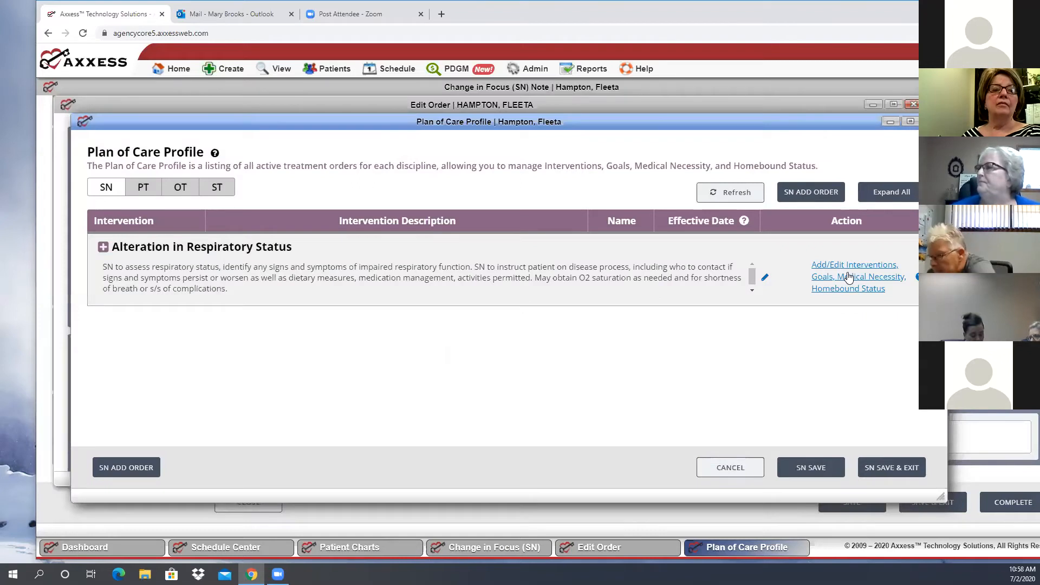
Open the interventions and goals for Alteration in Respiratory Status and examine its SN orders text and the offered respiratory interventions
left_click(849, 277)
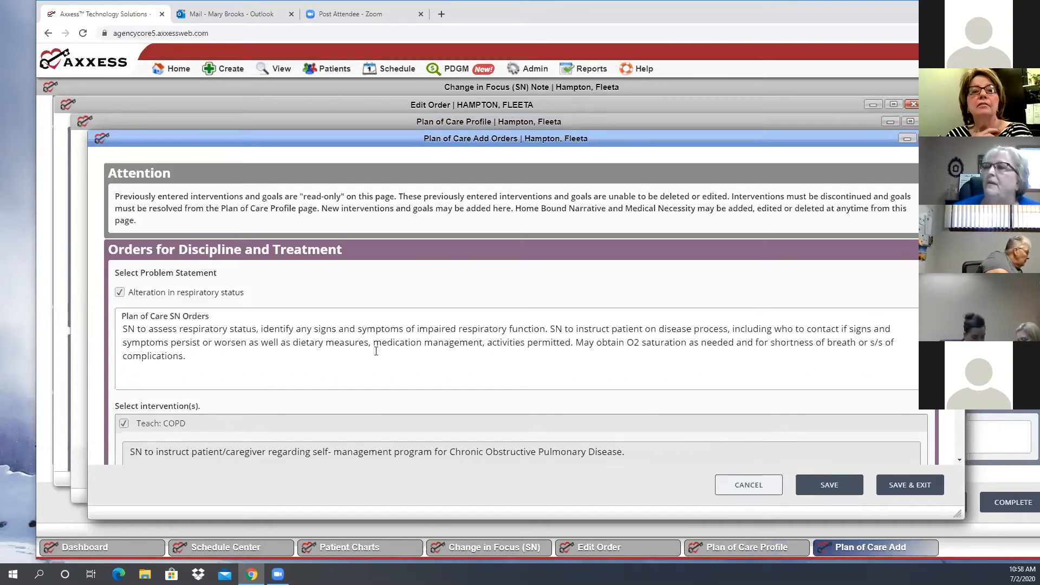
scroll(364, 281, "down", 2)
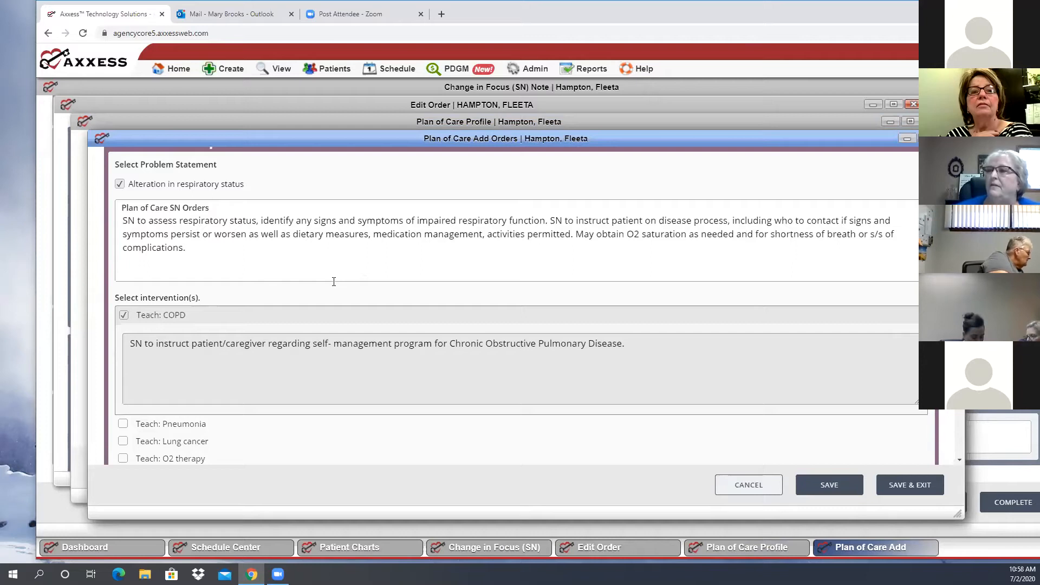
scroll(126, 295, "up", 2)
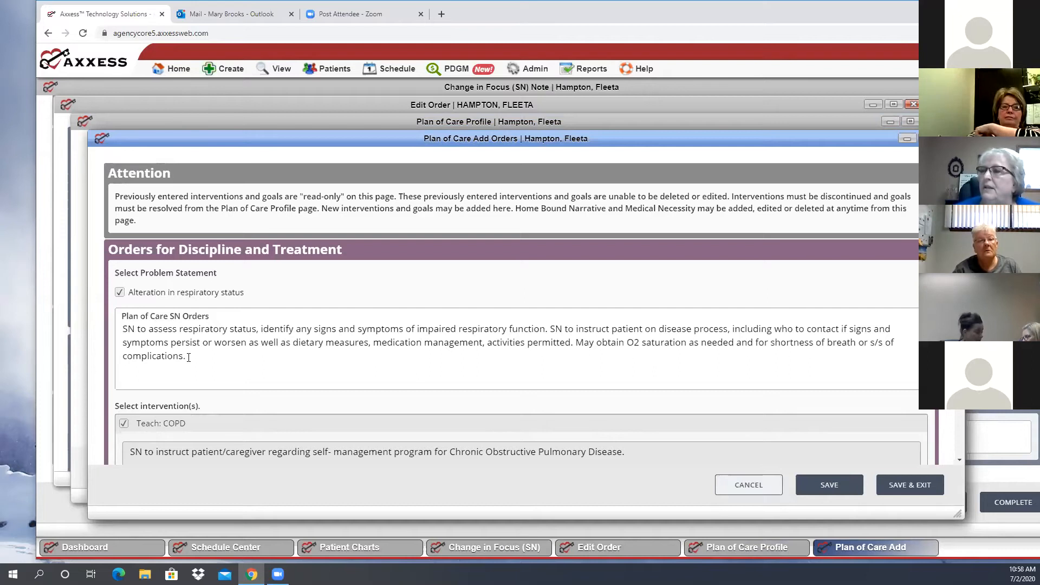
left_click_drag(189, 357, 123, 359)
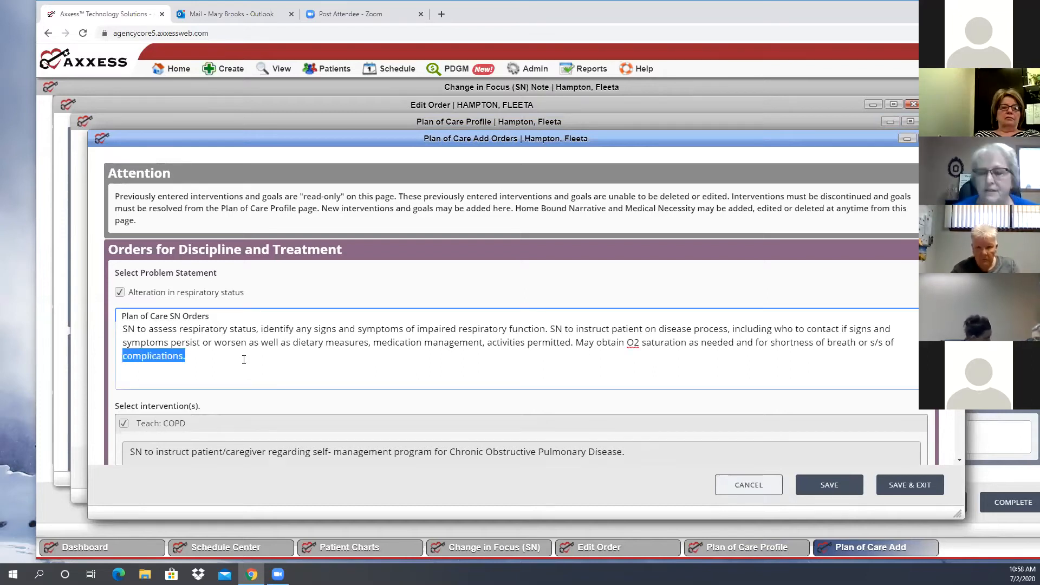
left_click(308, 373)
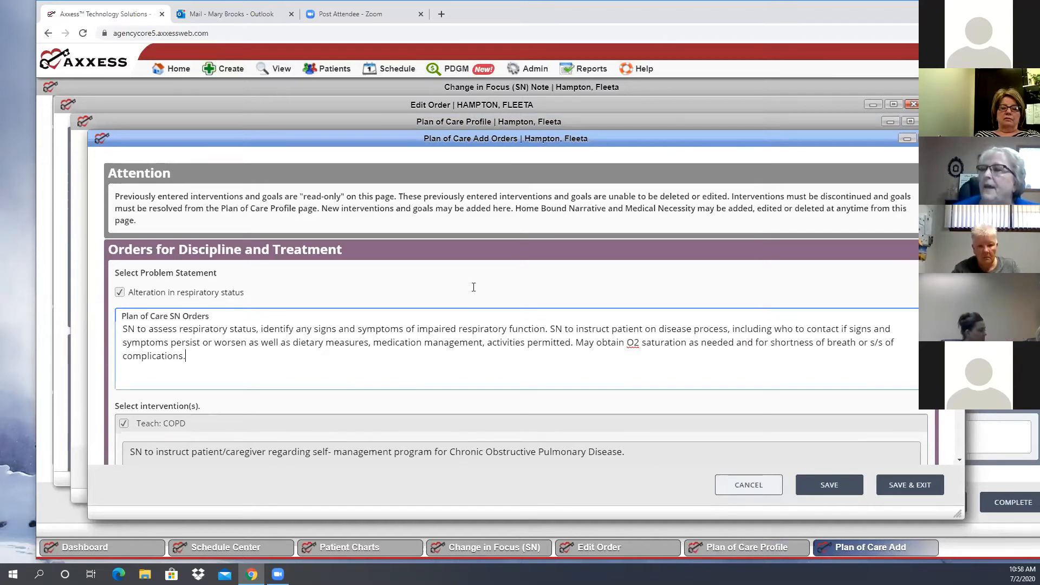
scroll(128, 304, "down", 2)
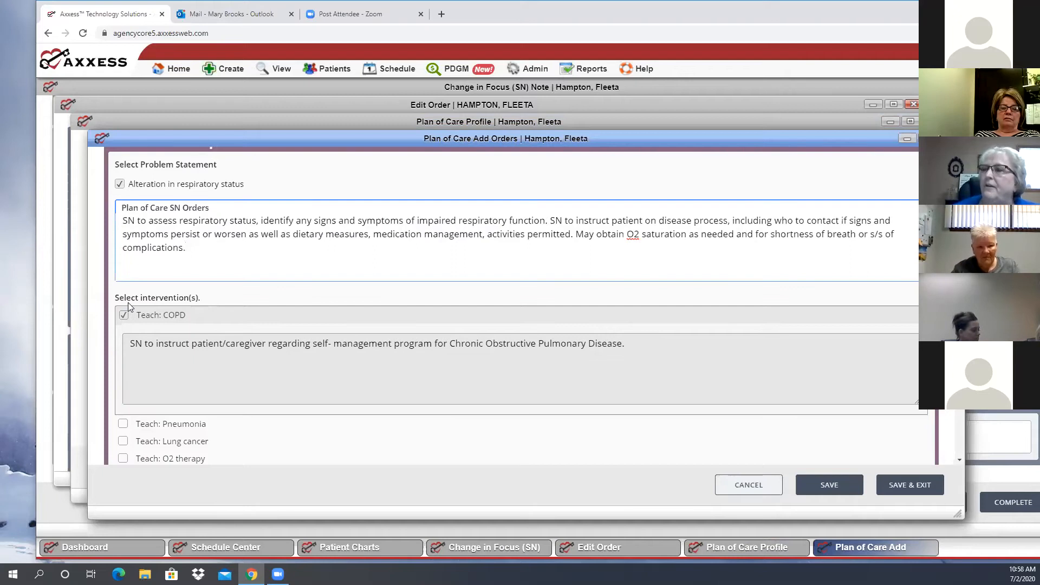
scroll(128, 259, "down", 1)
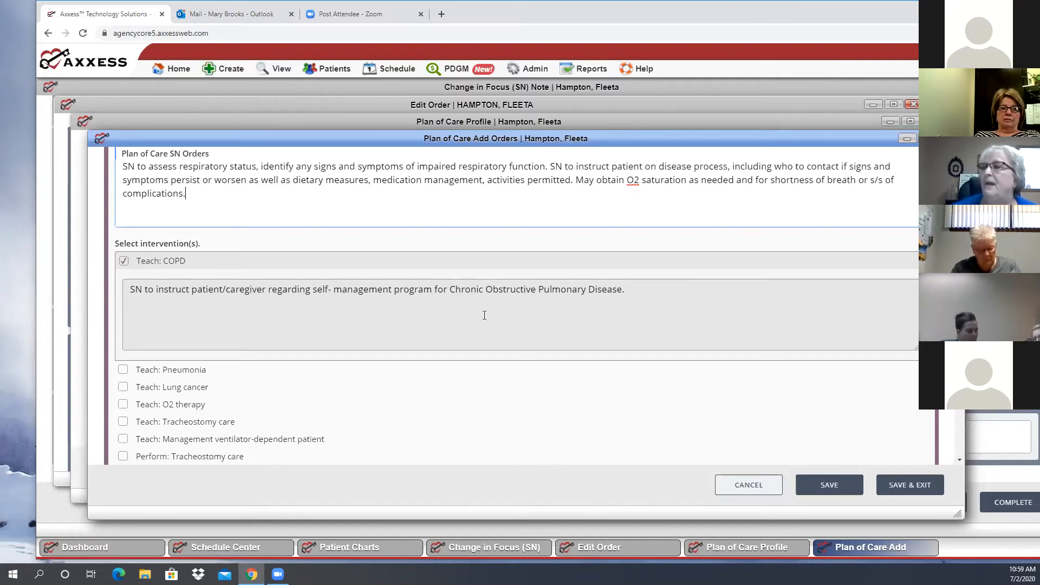
scroll(484, 317, "down", 1)
scroll(483, 317, "down", 3)
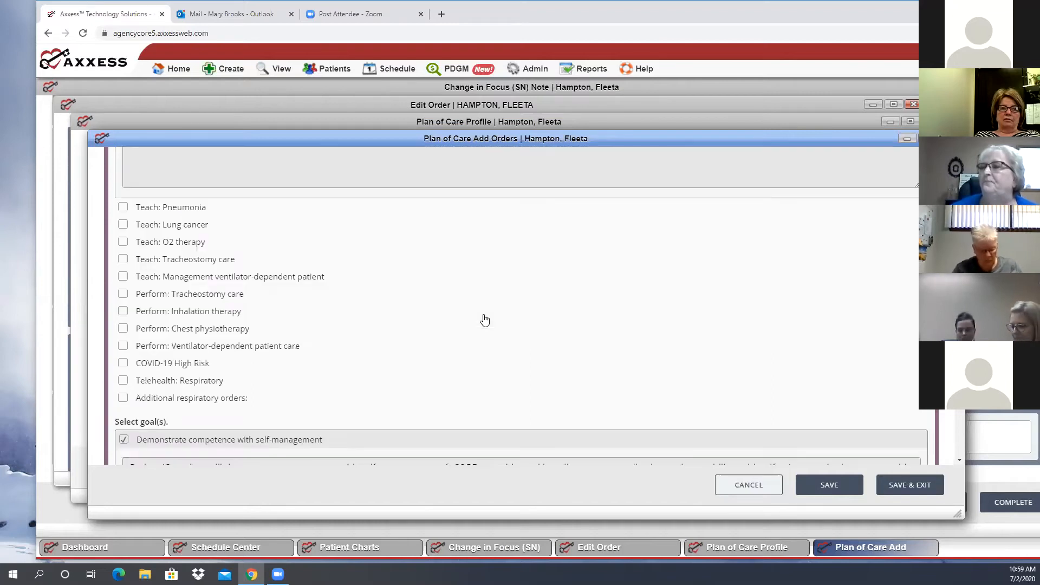
scroll(455, 305, "down", 1)
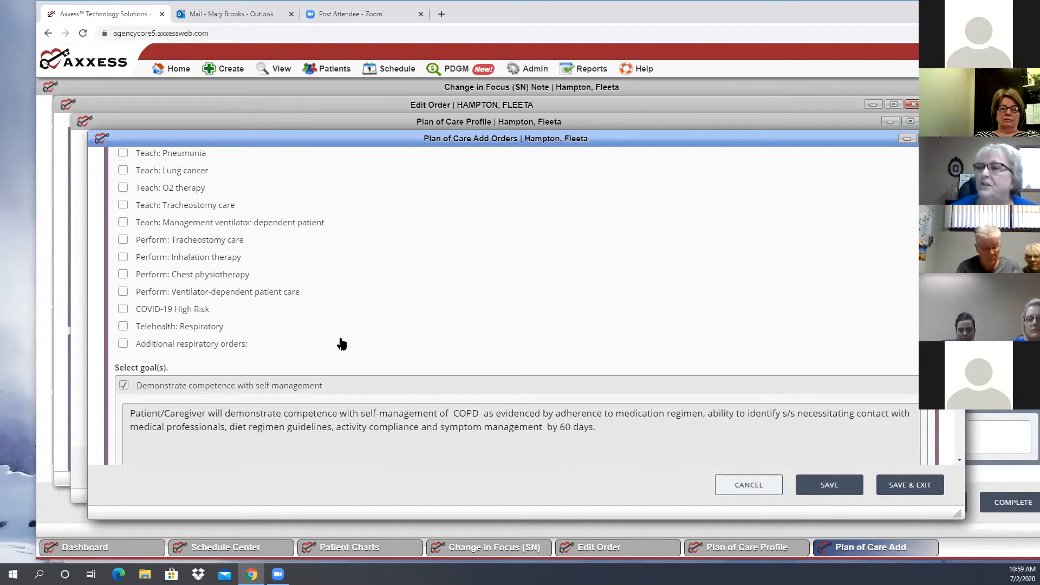
left_click(123, 345)
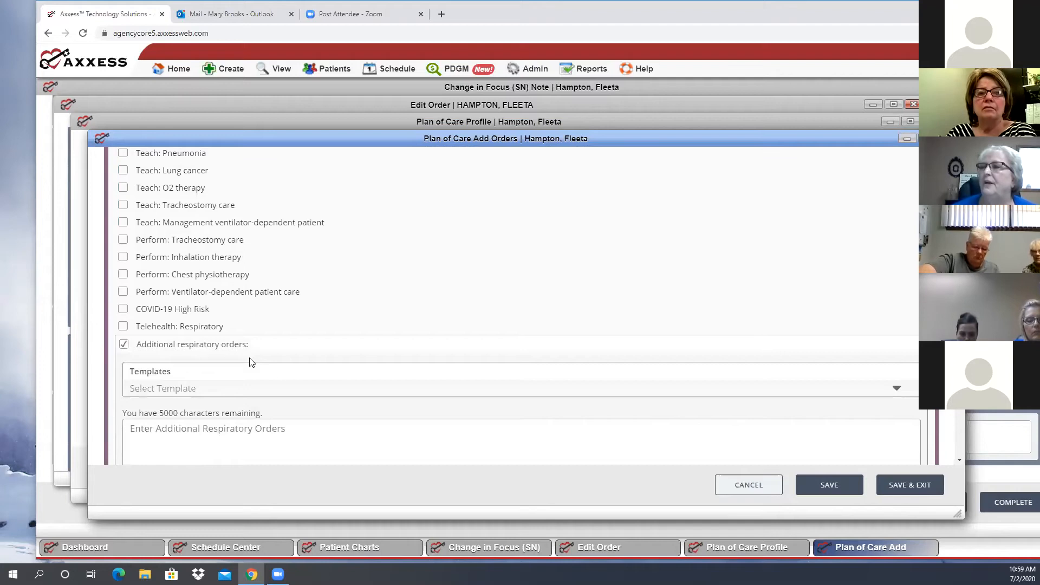
scroll(146, 329, "down", 2)
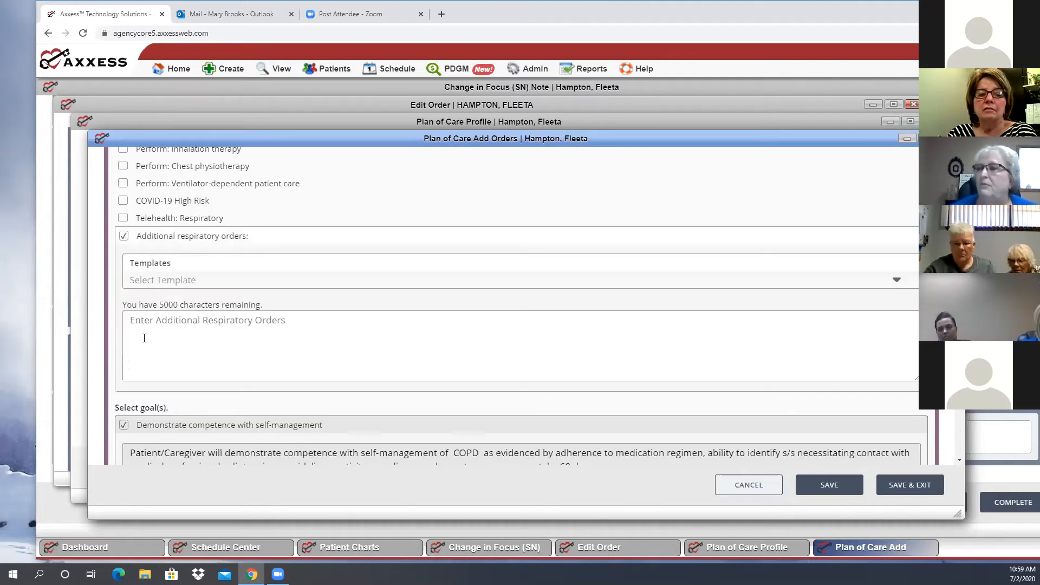
left_click(124, 236)
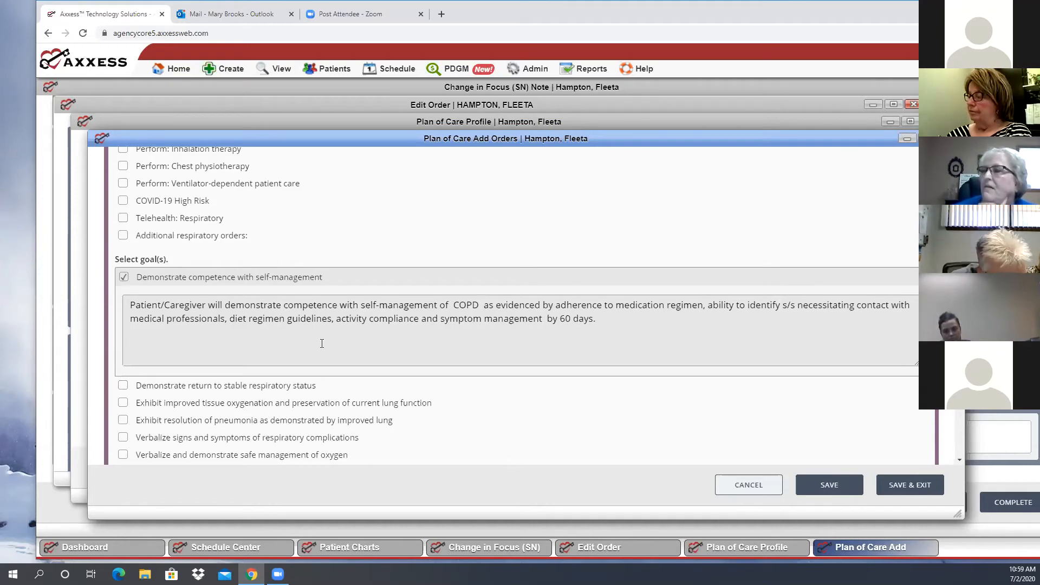
Select the homebound narrative "Taxing effort to leave home due to exacerbation of COPD or acute bronchitis" for the respiratory problem
scroll(416, 277, "down", 3)
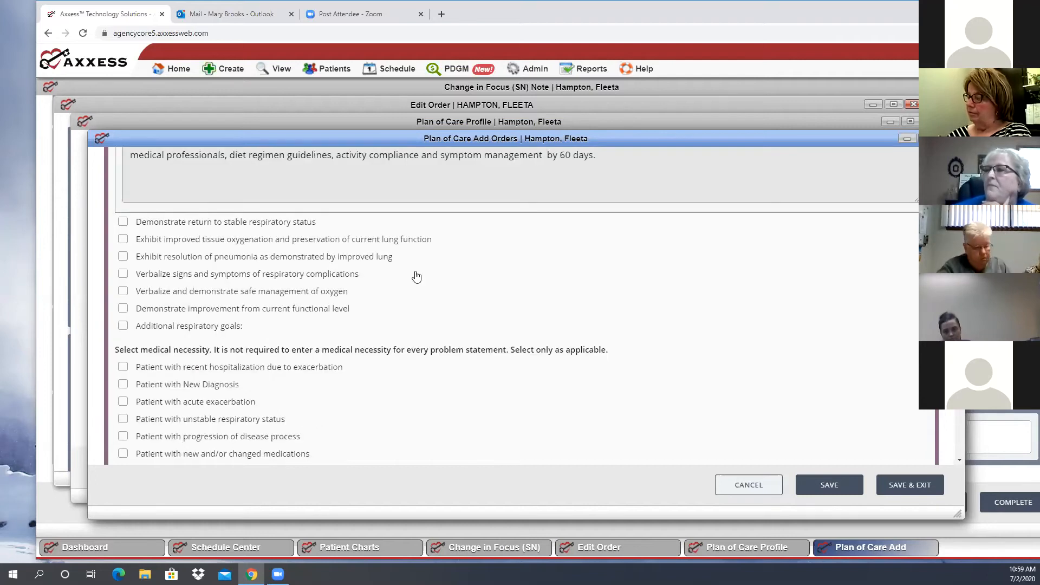
scroll(341, 261, "down", 2)
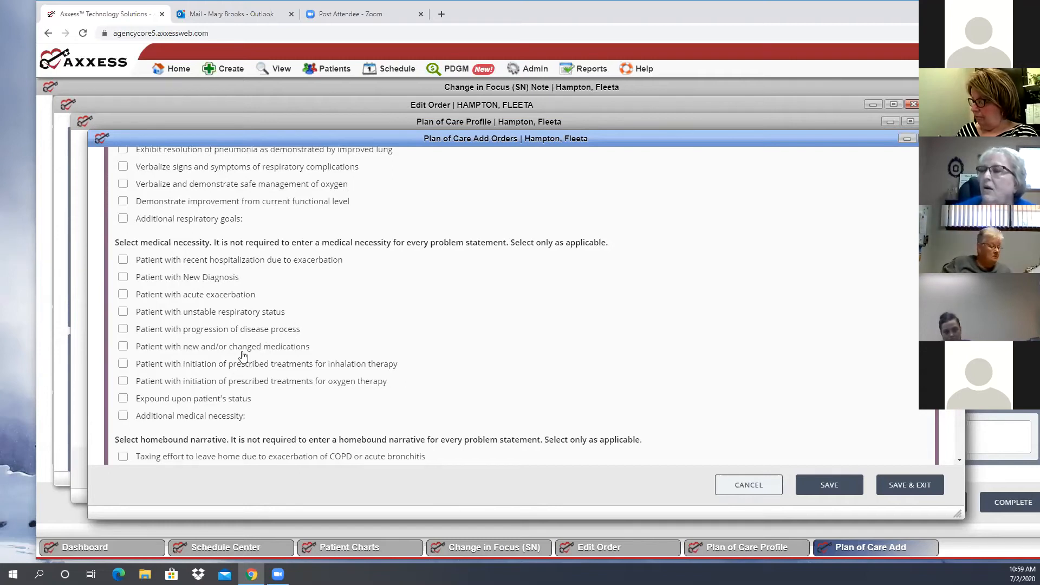
scroll(244, 369, "down", 2)
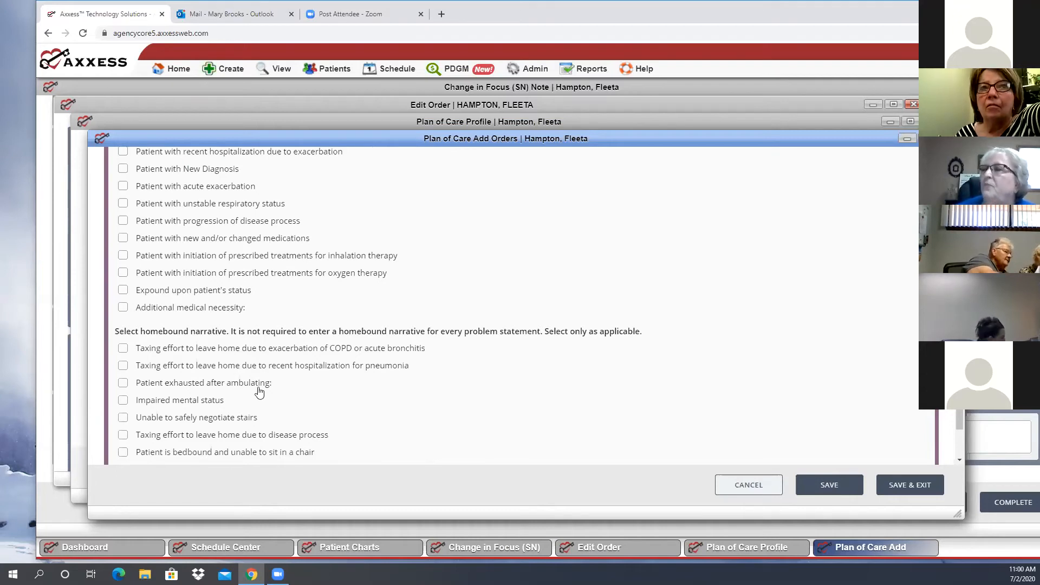
scroll(260, 381, "down", 5)
scroll(260, 380, "up", 4)
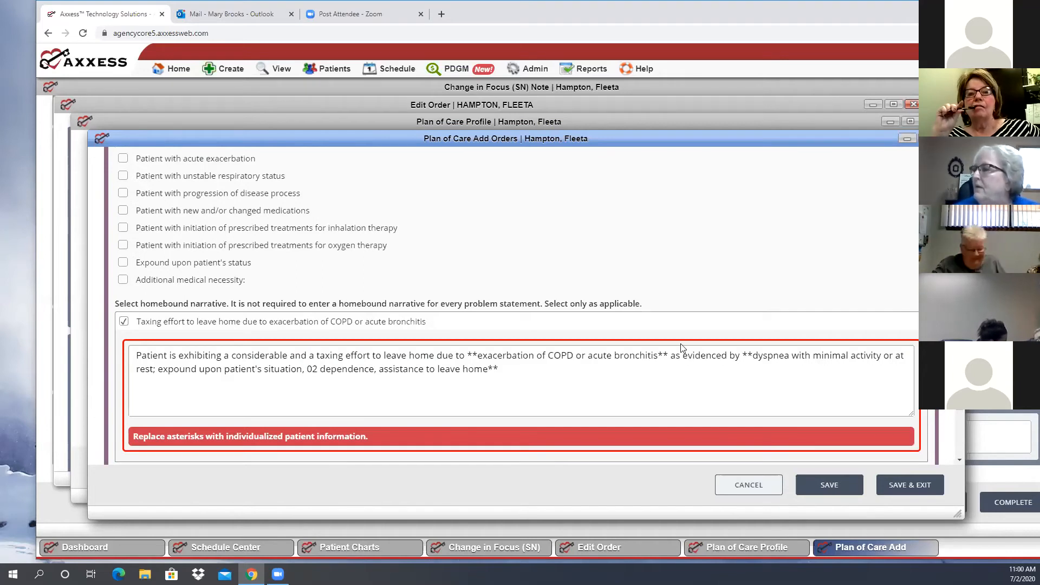
Shorten the cause in the homebound narrative to "exacerbation of COPD", removing "or acute bronchitis" and the asterisks around the phrase
left_click(671, 356)
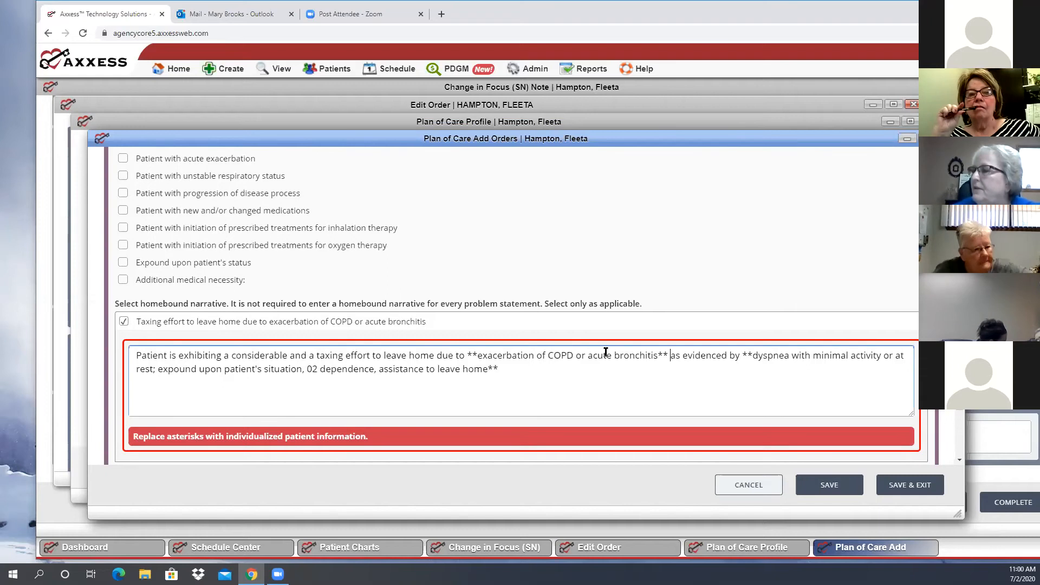
left_click(475, 352, "shift")
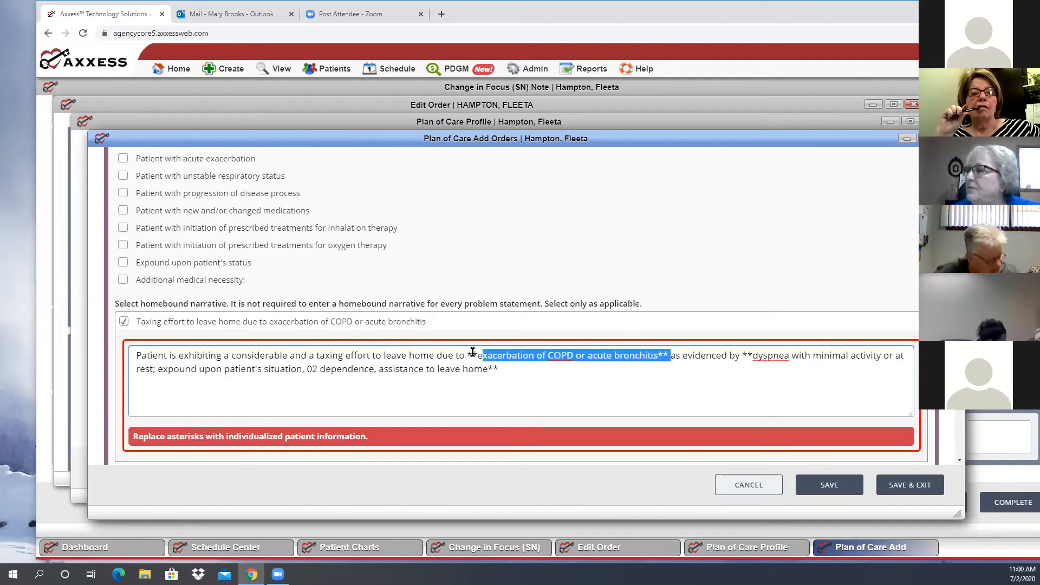
left_click(472, 355, "shift")
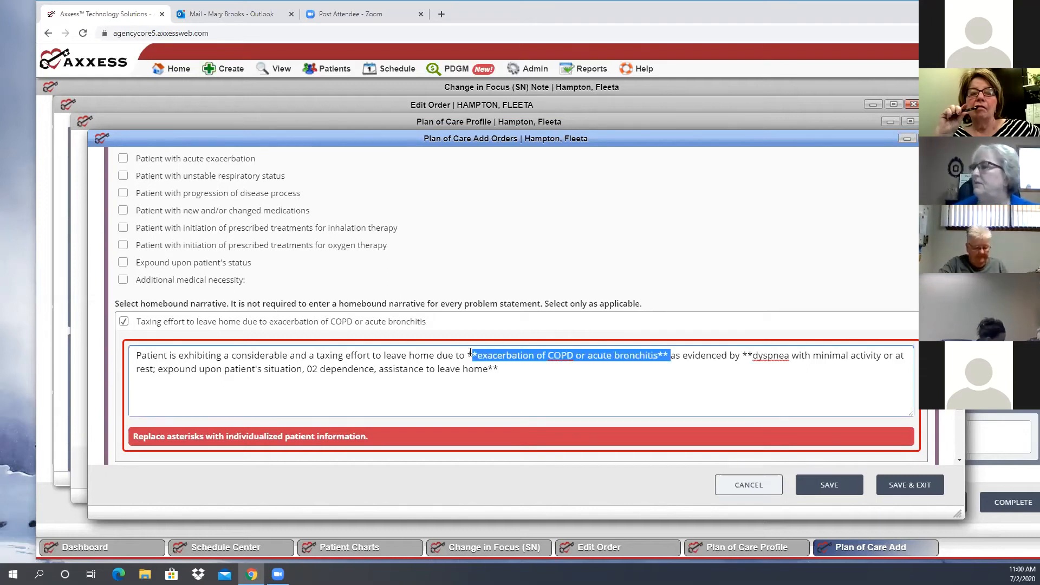
key("shift+Left")
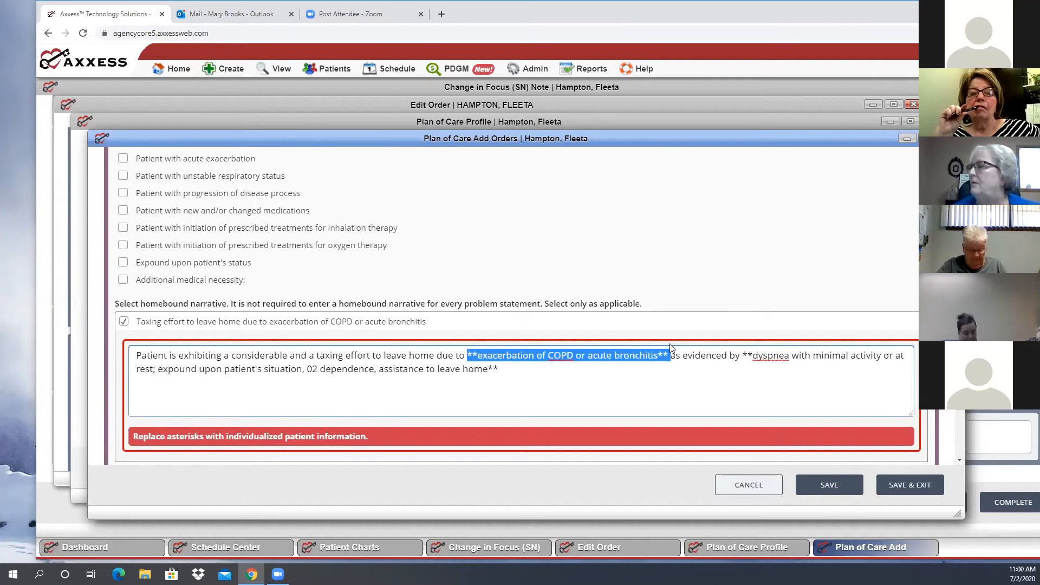
key("Right")
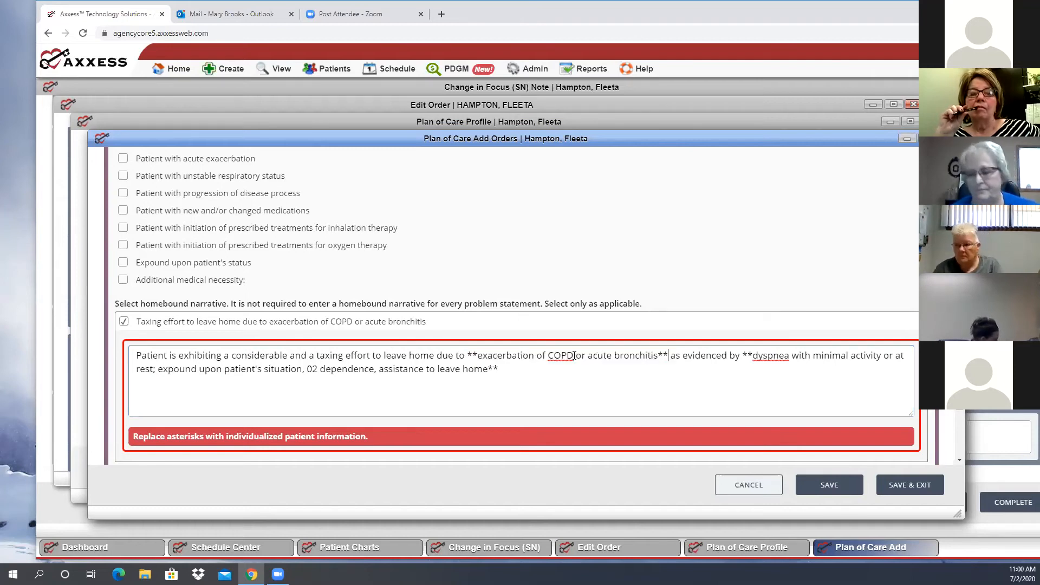
left_click(573, 355, "shift")
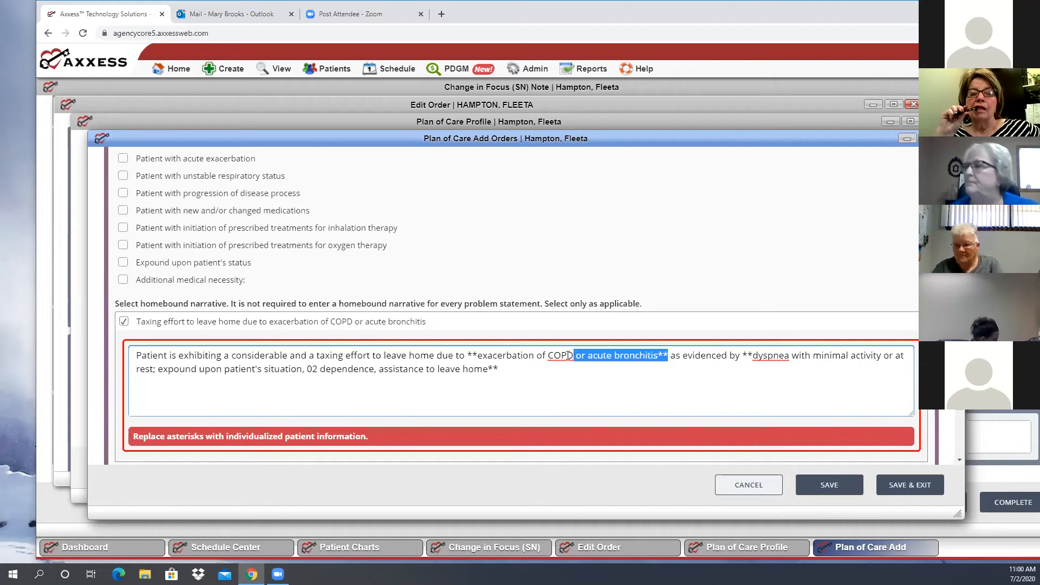
key("BackSpace")
left_click(470, 355)
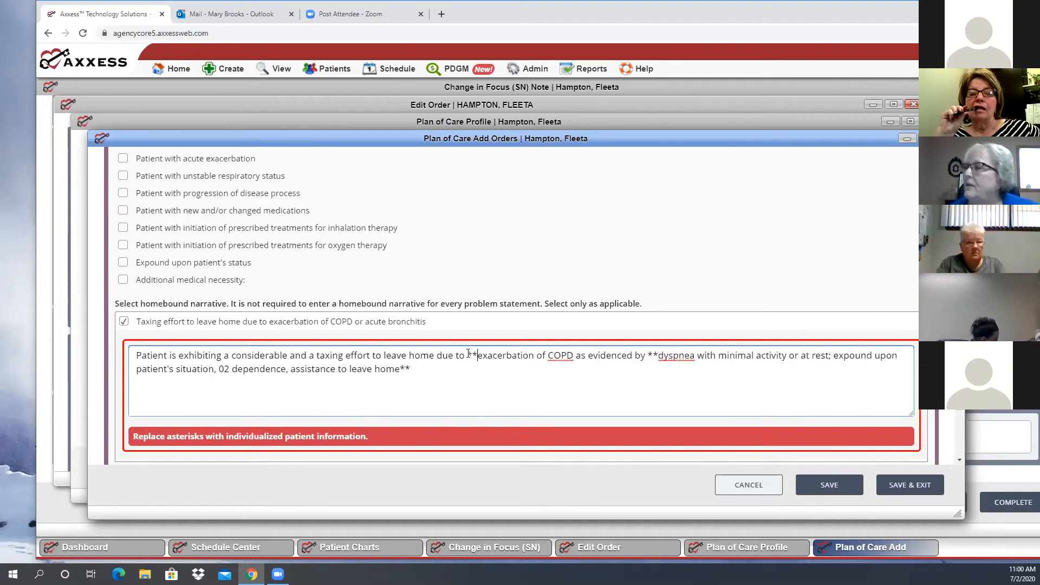
key("BackSpace")
key("BackSpace")
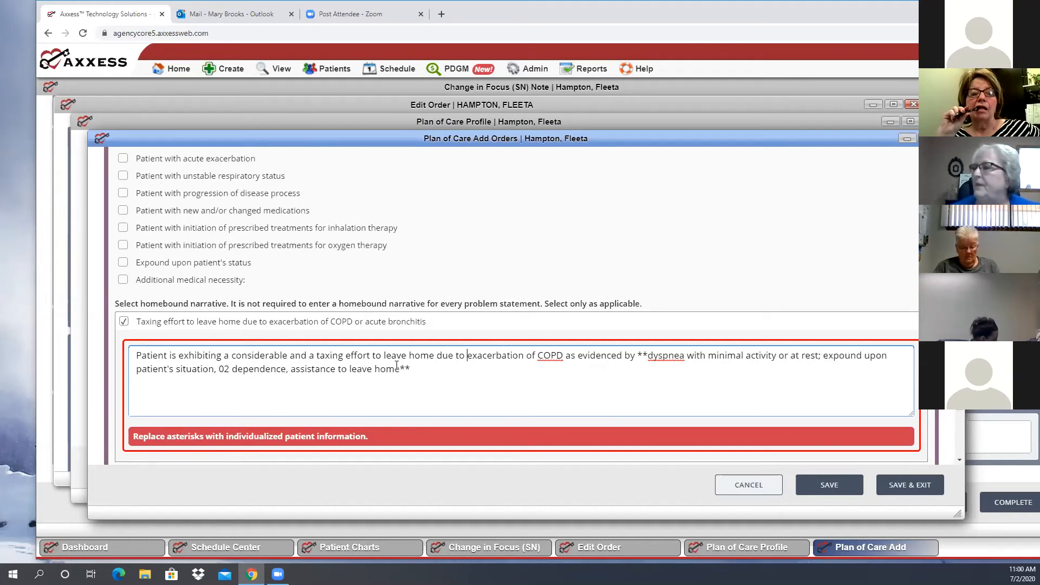
Remove the remaining asterisks before "dyspnea" and after "assistance to leave home" in the homebound narrative
double_click(405, 369)
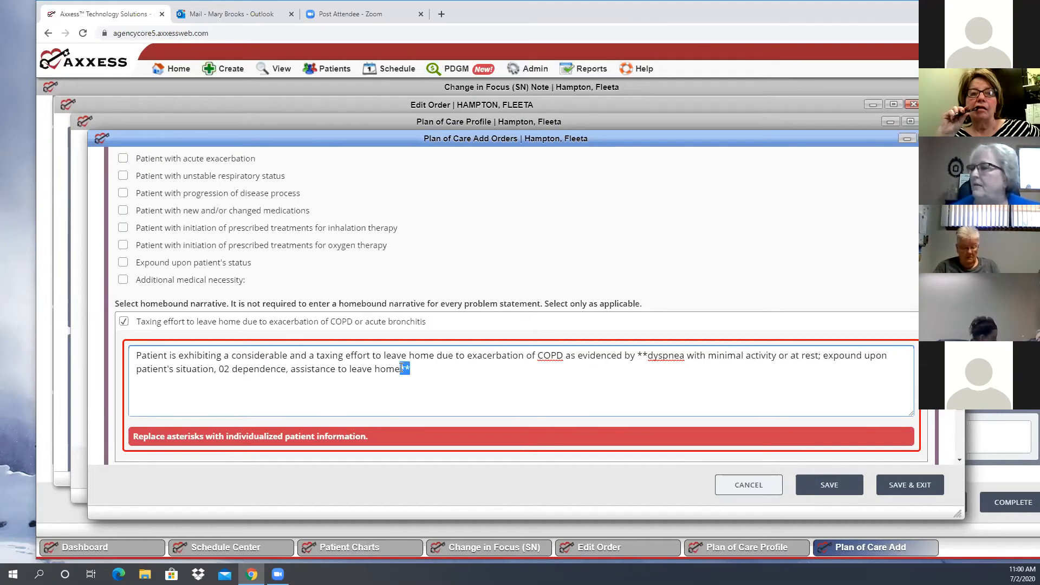
key("BackSpace")
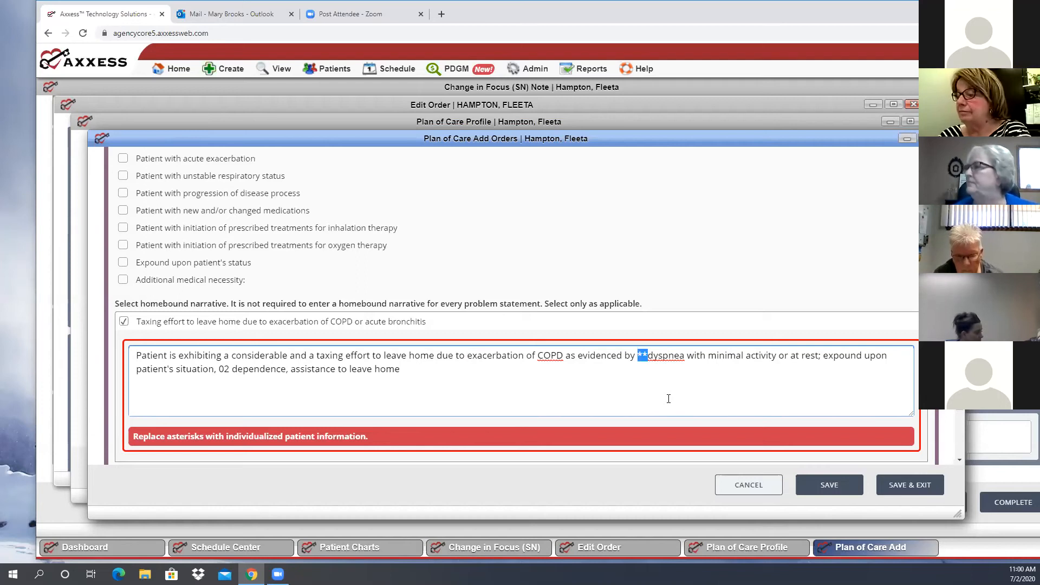
key("BackSpace")
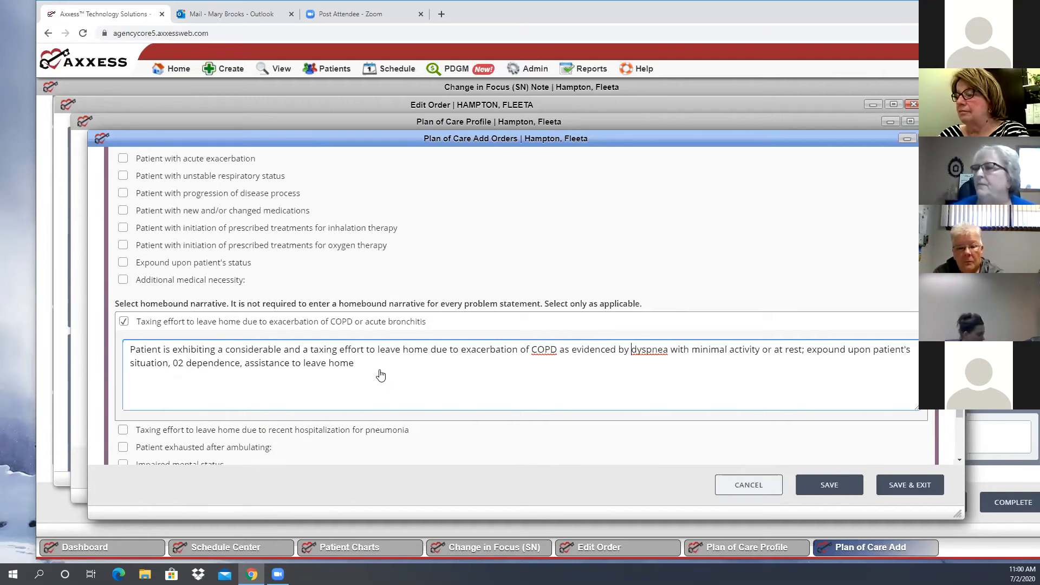
Save and exit the added plan of care orders, and save and exit the SN Plan of Care Profile to return to the order
scroll(368, 373, "down", 2)
scroll(369, 343, "down", 2)
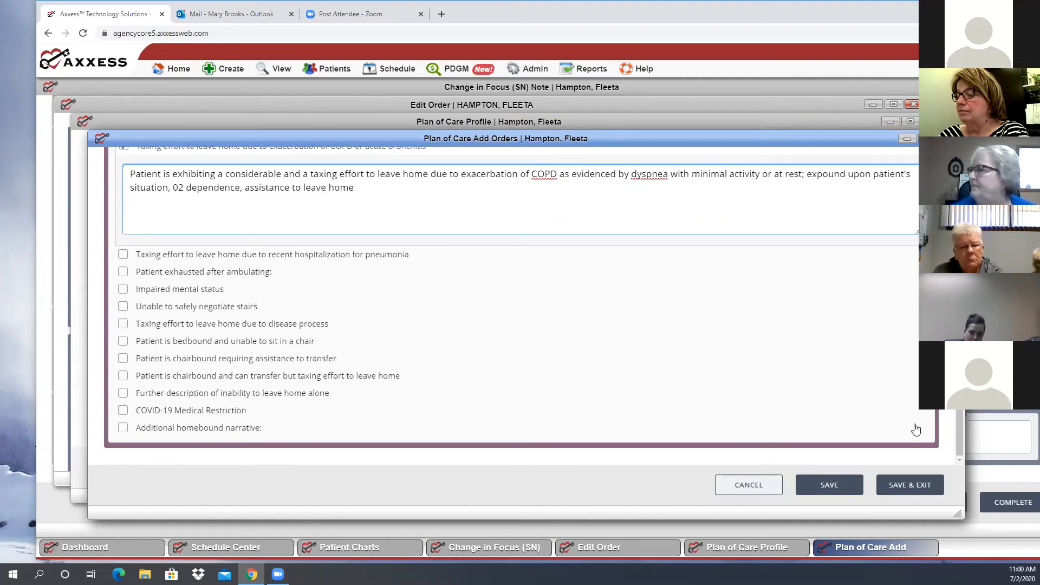
left_click(631, 174)
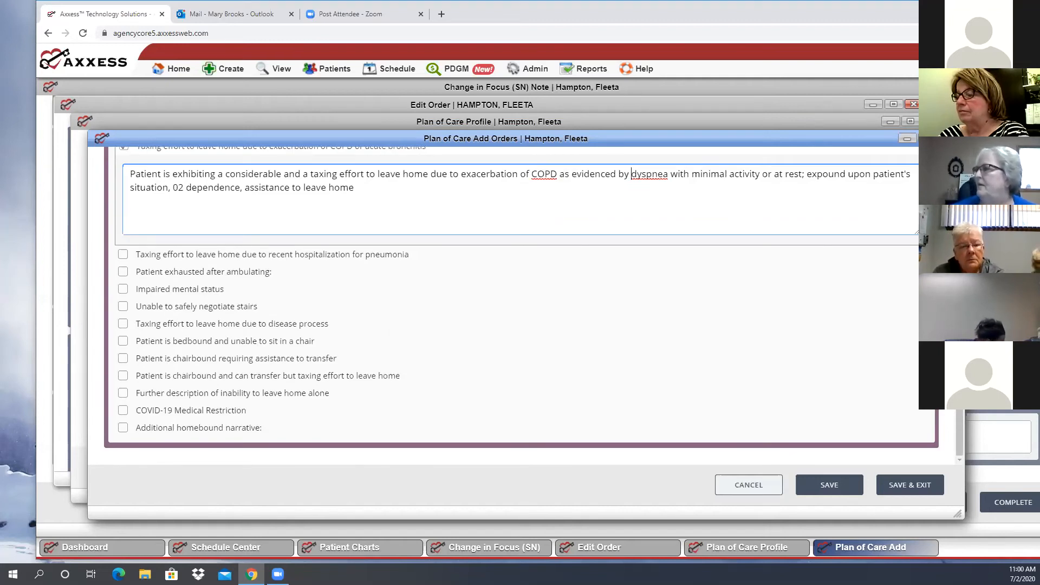
left_click(914, 488)
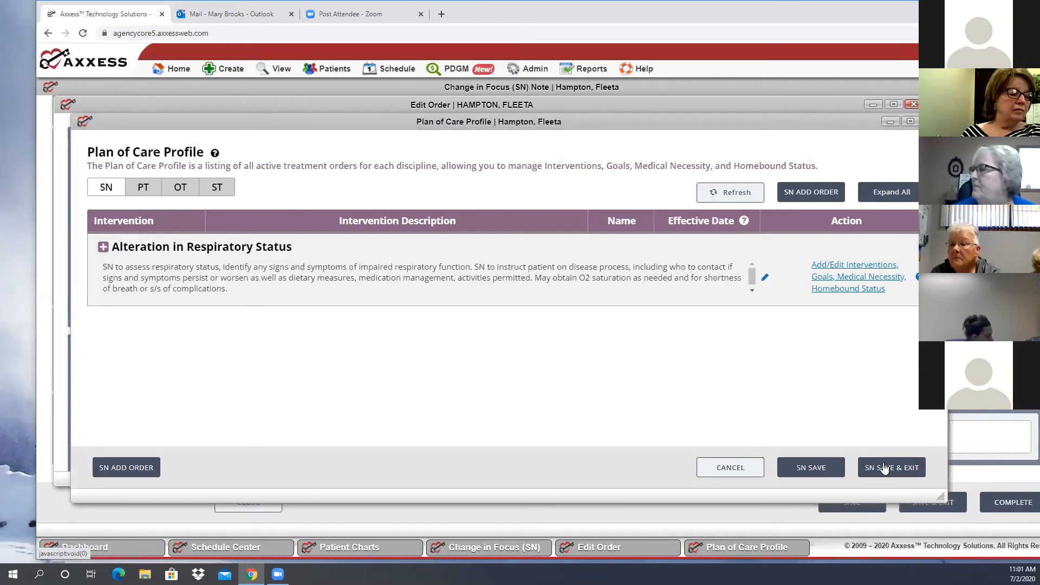
left_click(883, 468)
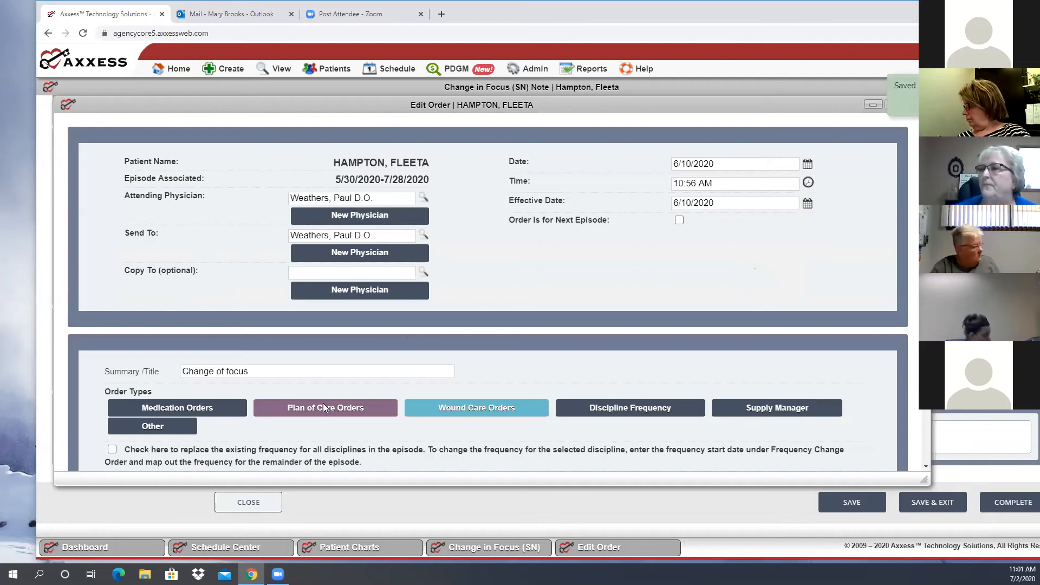
Review the order's frequency change section and check the Schedule Center calendar for the task on June 10, 2020
scroll(323, 407, "down", 5)
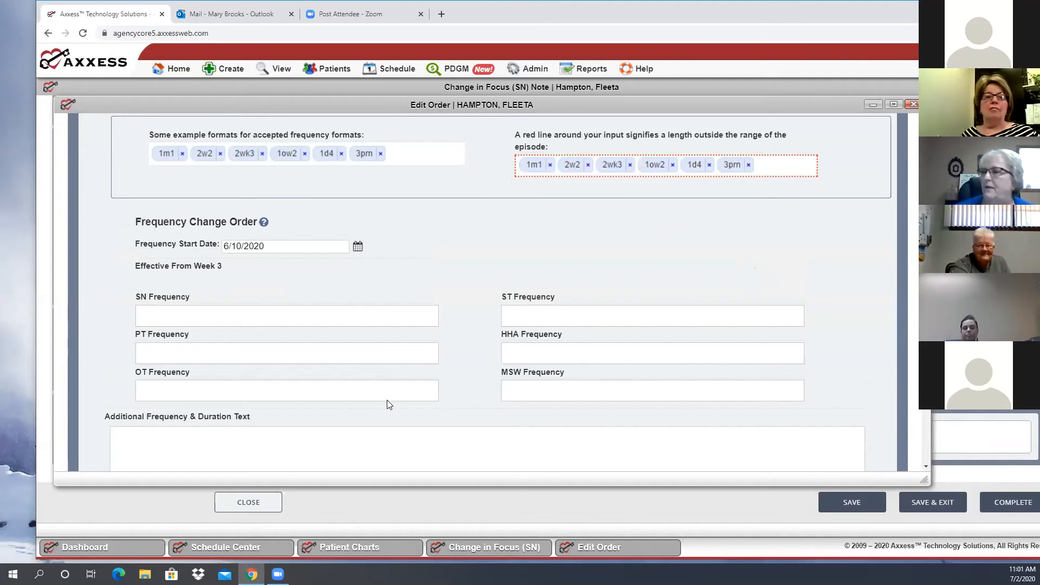
scroll(369, 484, "down", 2)
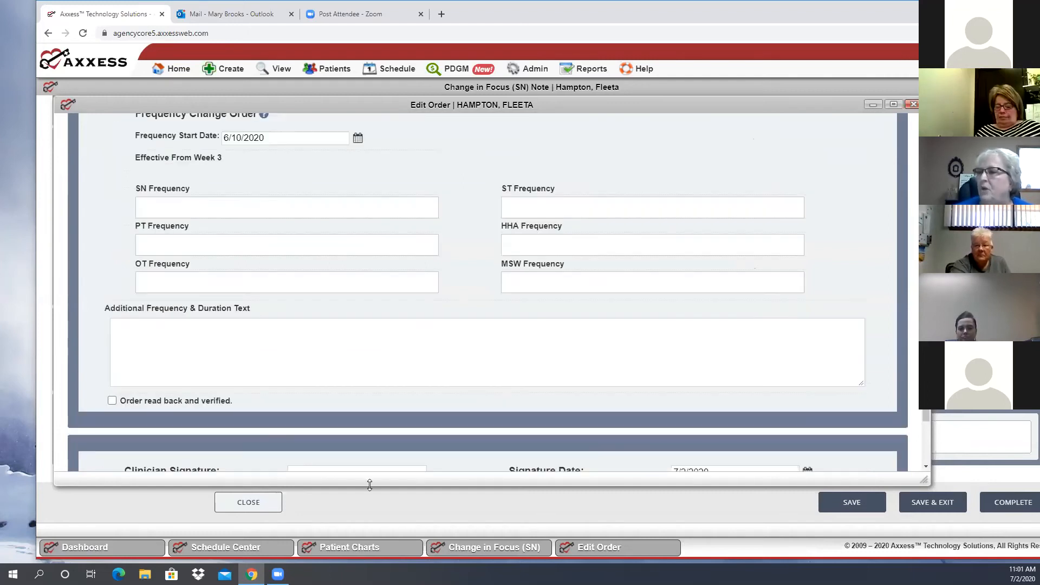
left_click(225, 548)
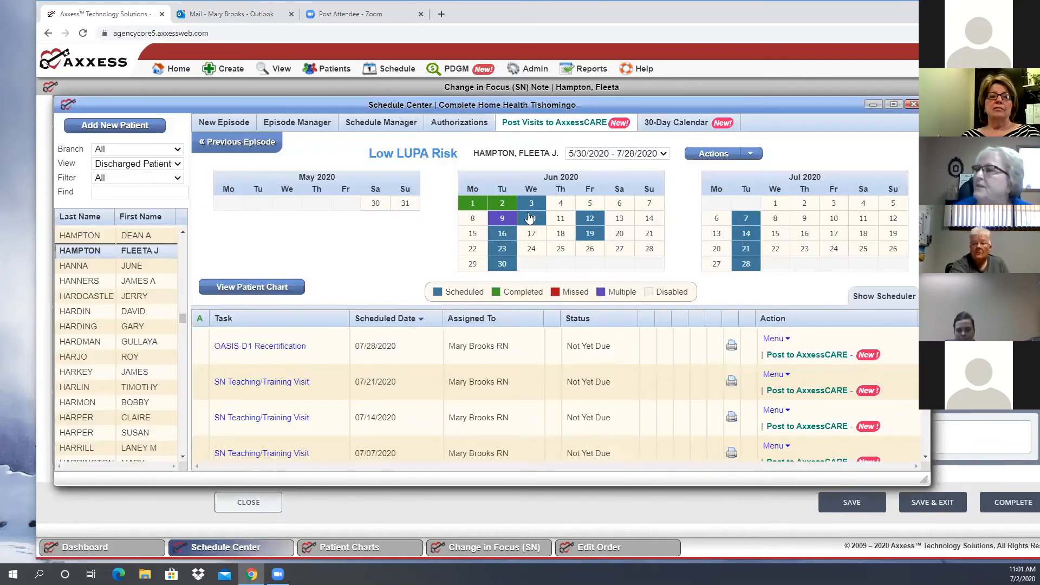
mouse_move(531, 220)
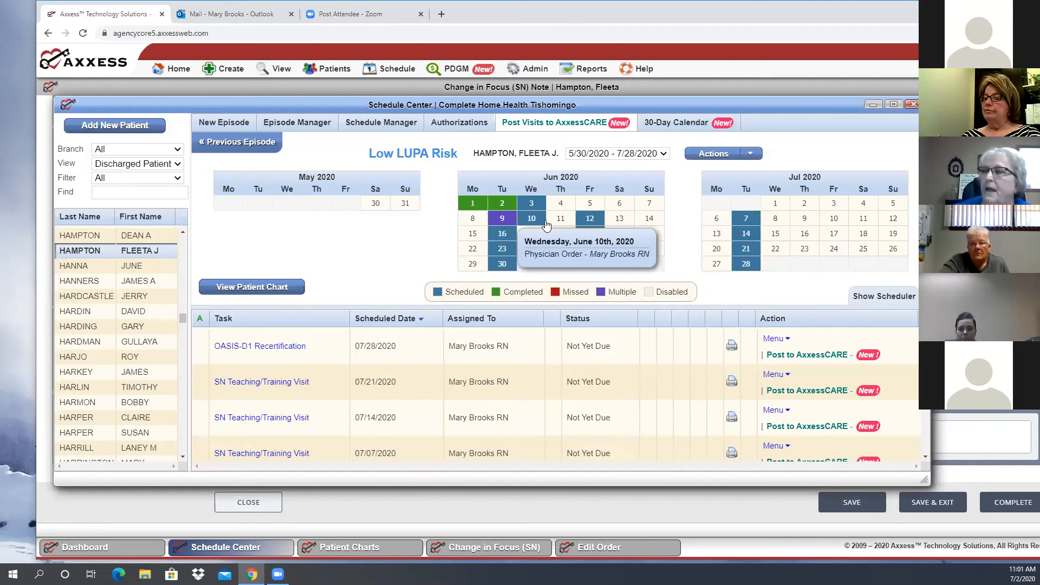
Check the Schedule Center's June 2020 calendar for the tasks on June 12, 19, 30 and 10
mouse_move(598, 220)
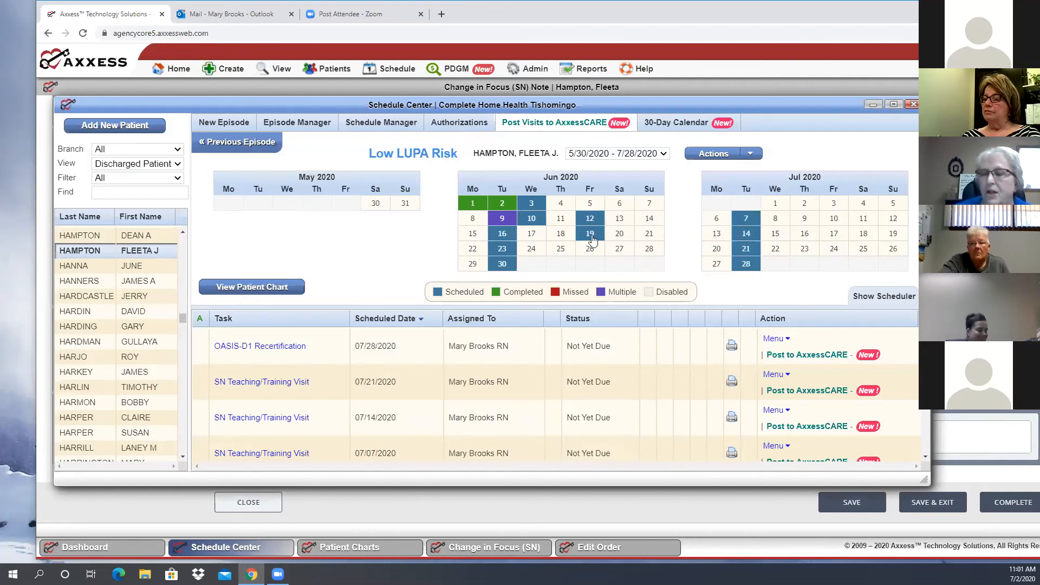
mouse_move(592, 239)
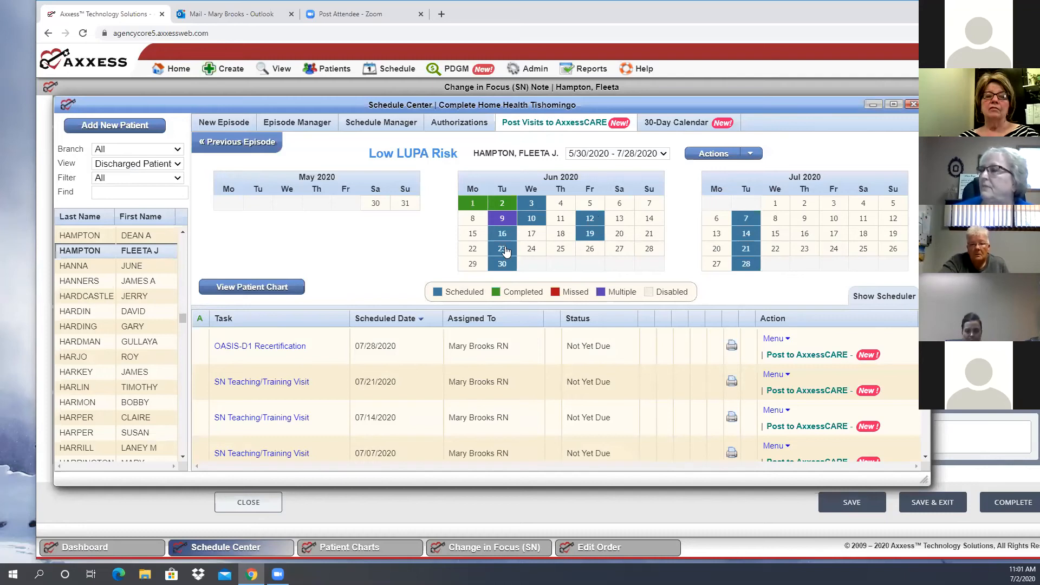
mouse_move(512, 273)
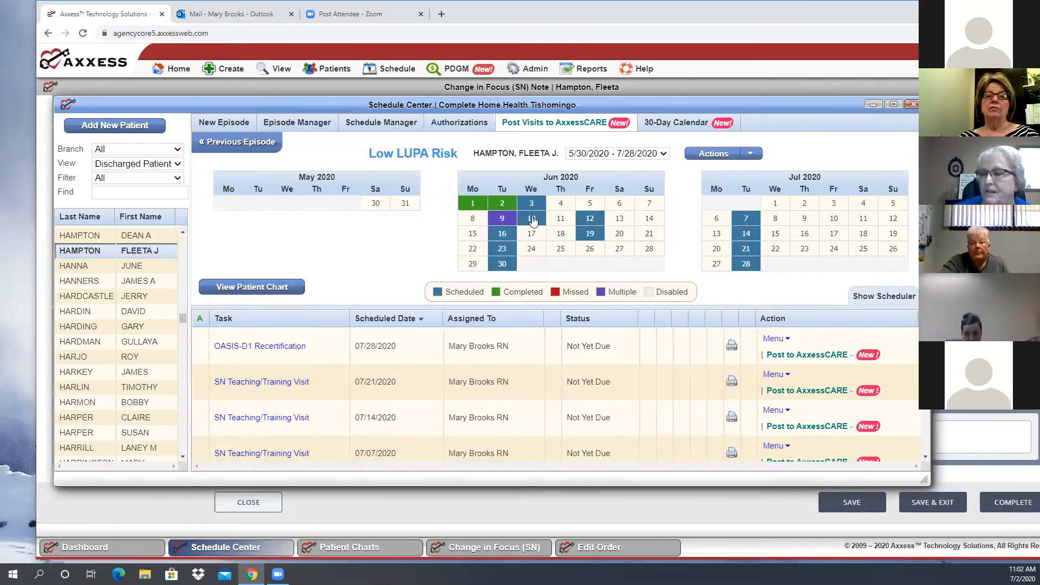
mouse_move(533, 220)
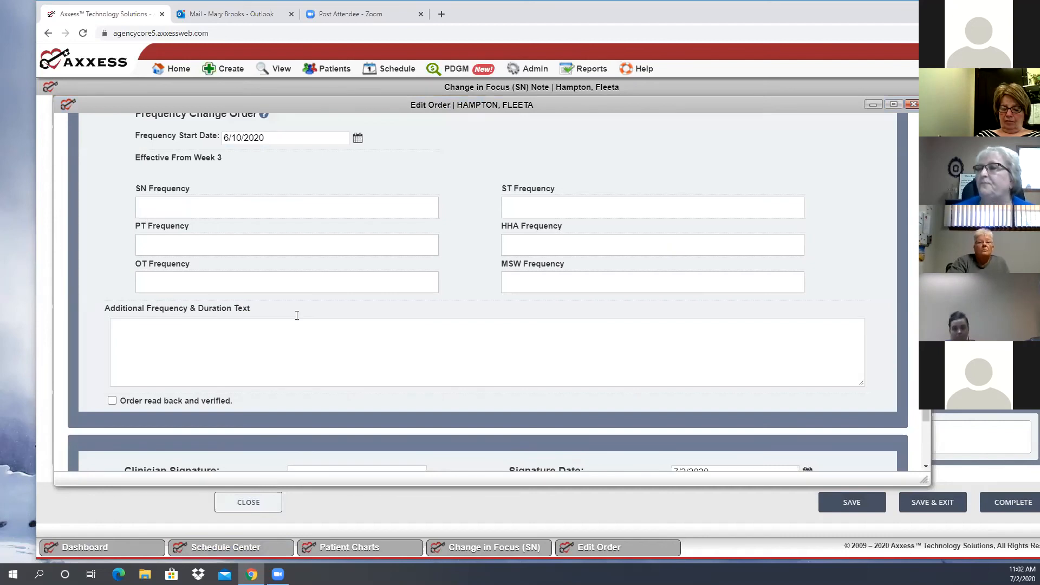
Enter the skilled nursing frequencies 2w2, 1w6 and 3prn in the order's frequency change section
left_click(267, 357)
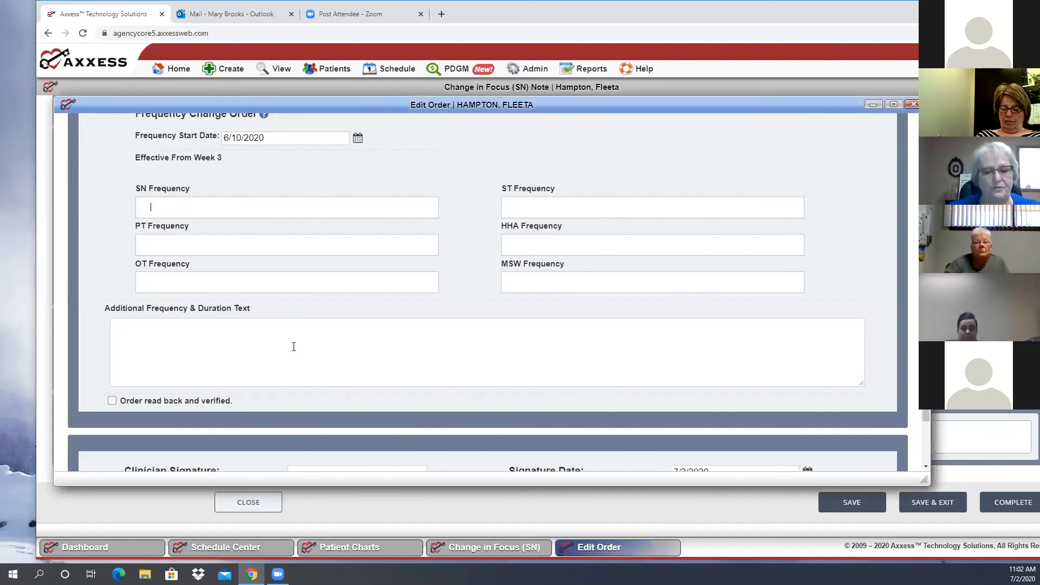
type("2w2")
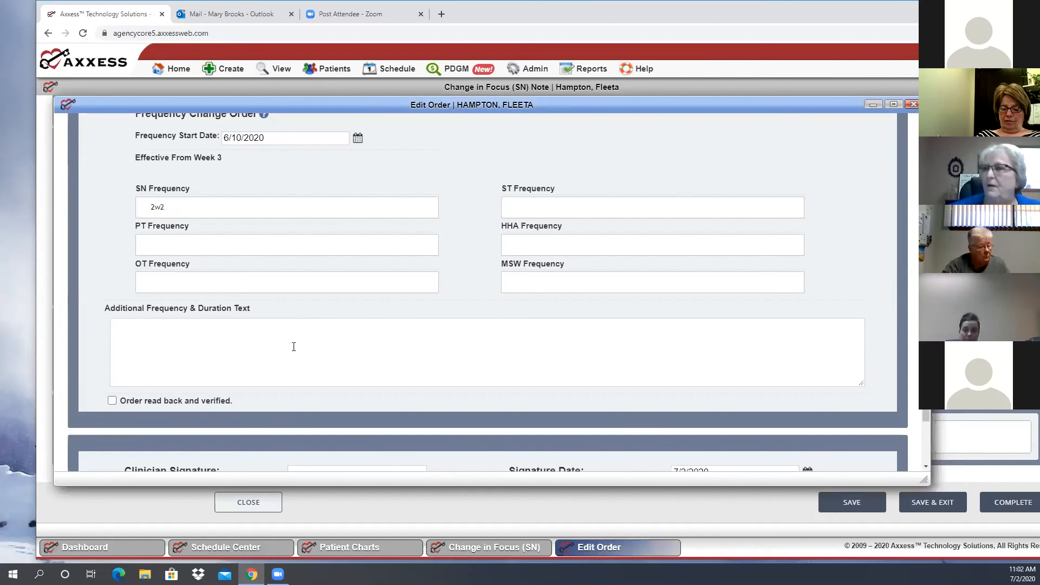
key("Return")
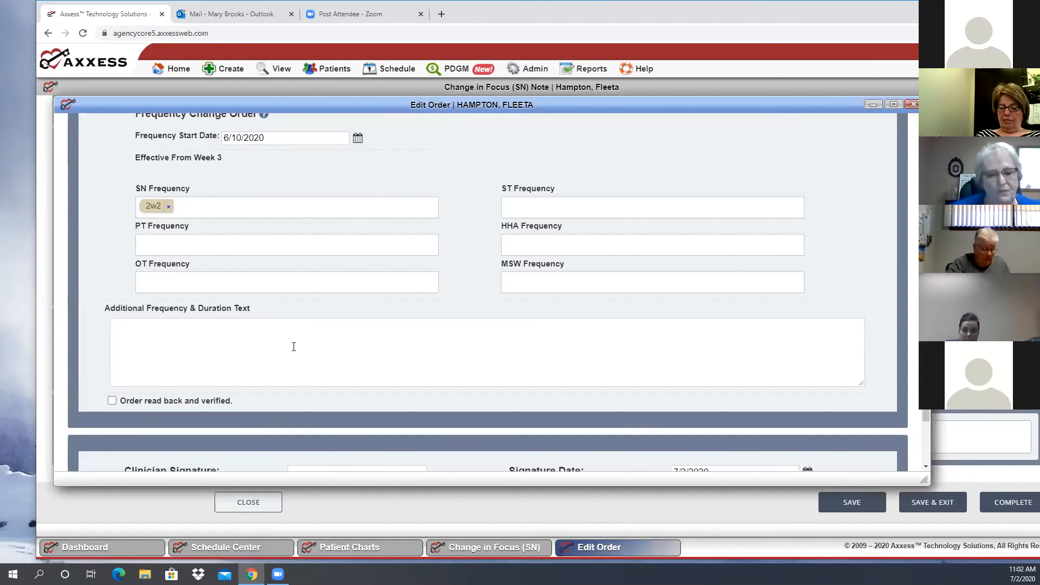
type("1w6")
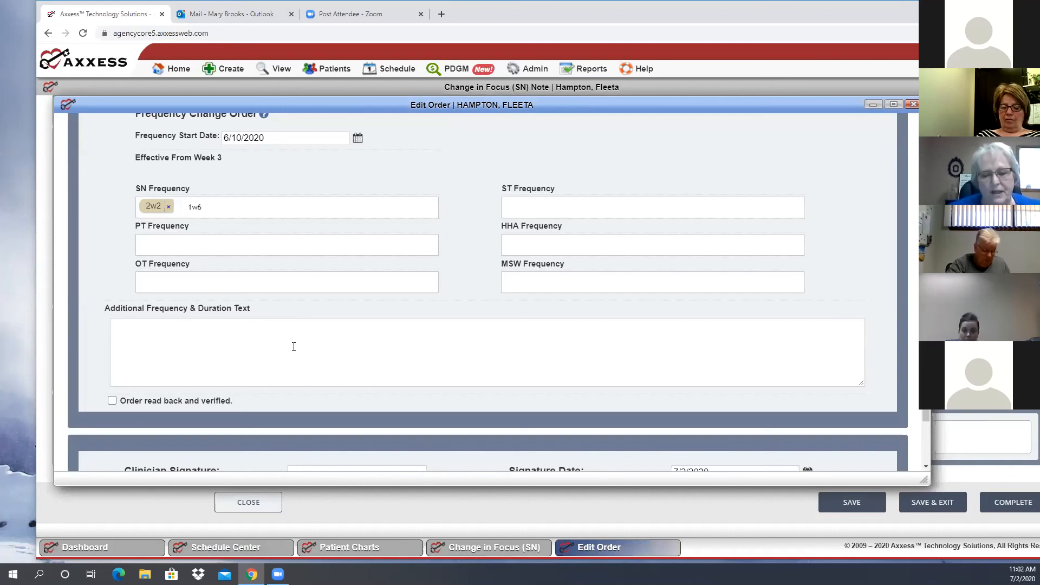
key("Return")
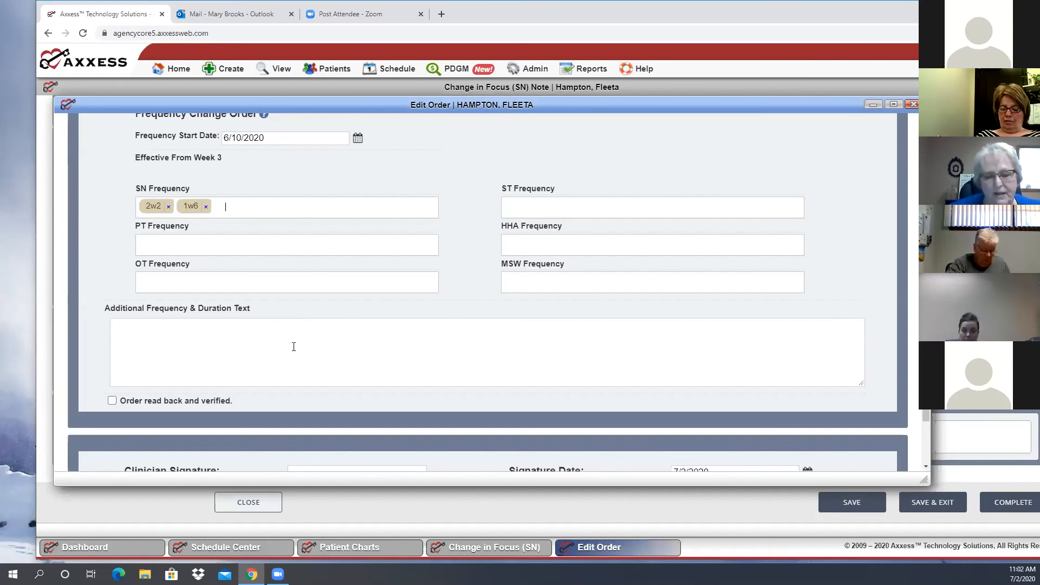
type("3prn")
key("Return")
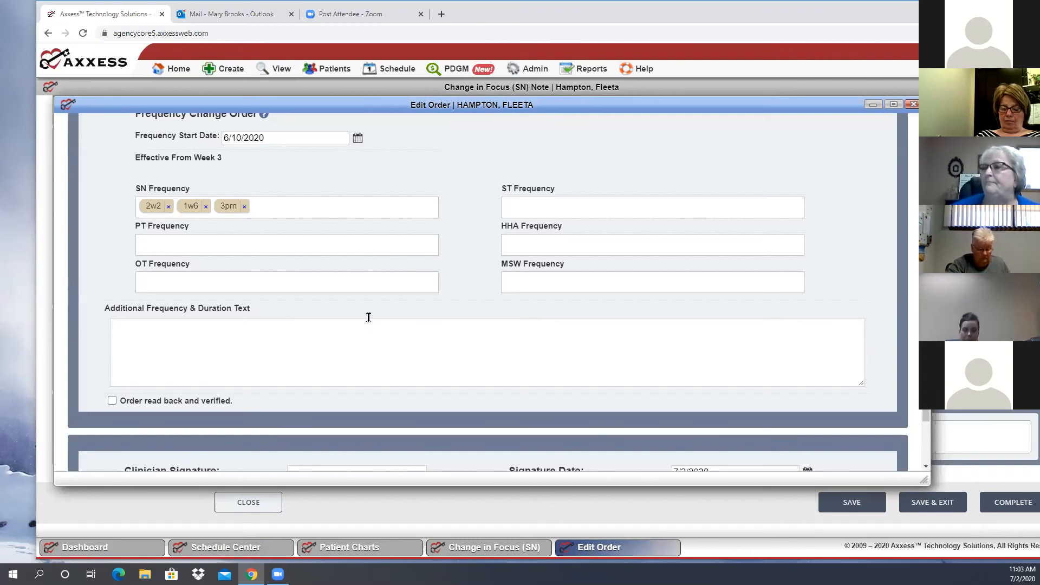
Review the order's additional frequency text, read-back verification and signature fields, as well as its order types and accepted frequency formats
scroll(368, 322, "down", 1)
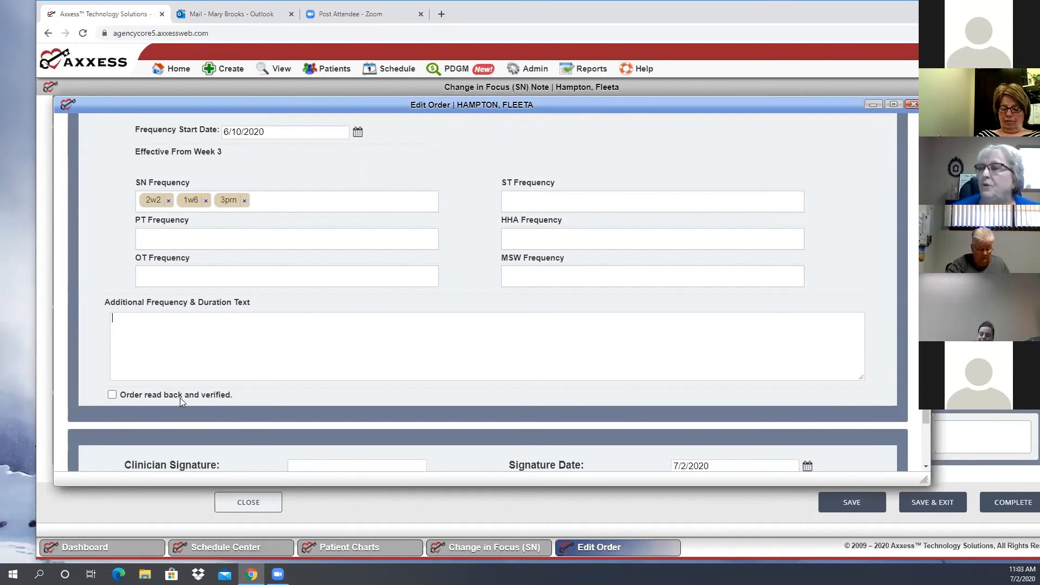
left_click(115, 328)
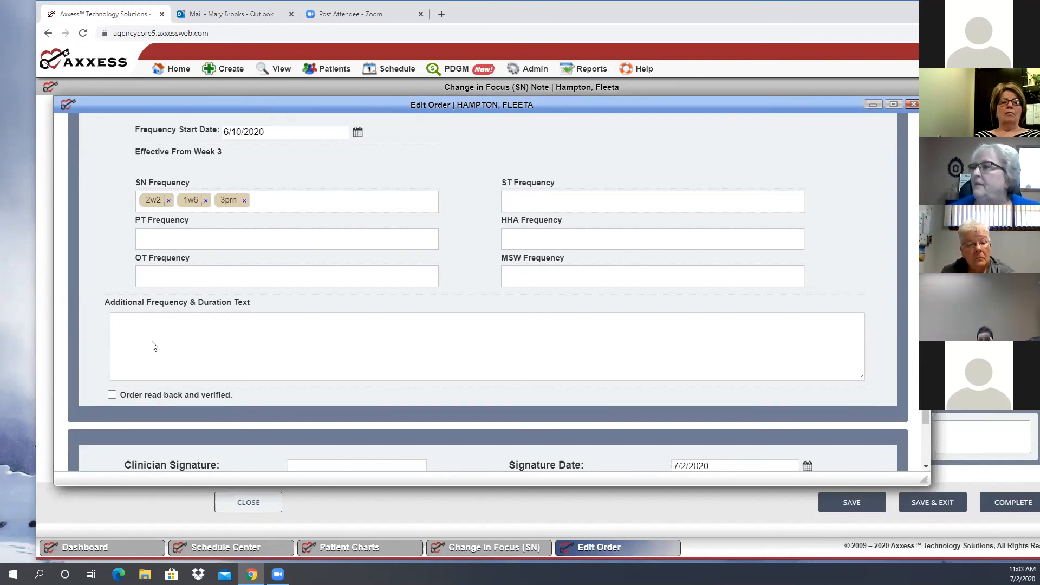
scroll(155, 347, "up", 3)
scroll(153, 338, "down", 3)
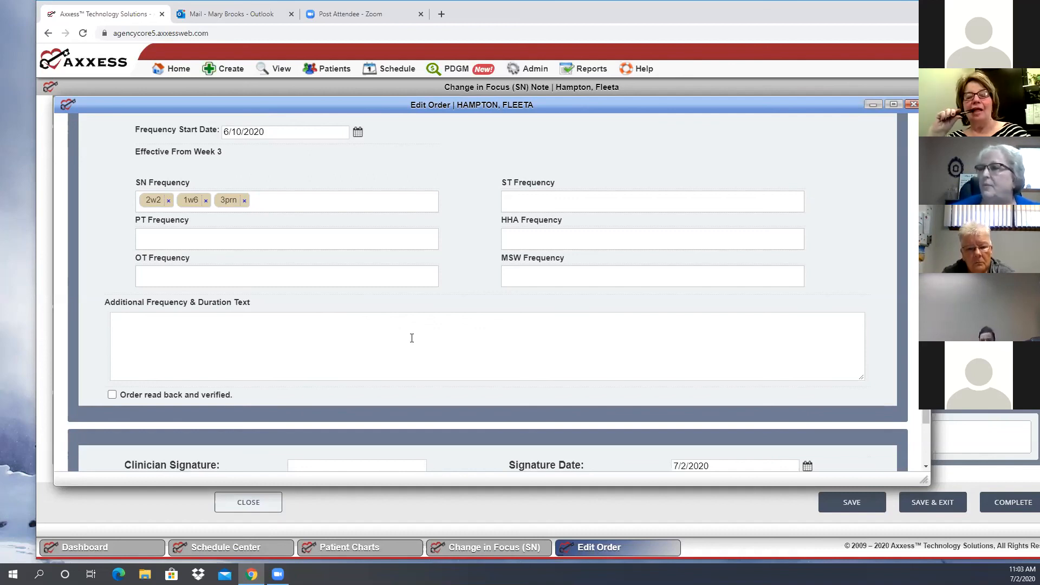
scroll(412, 338, "down", 1)
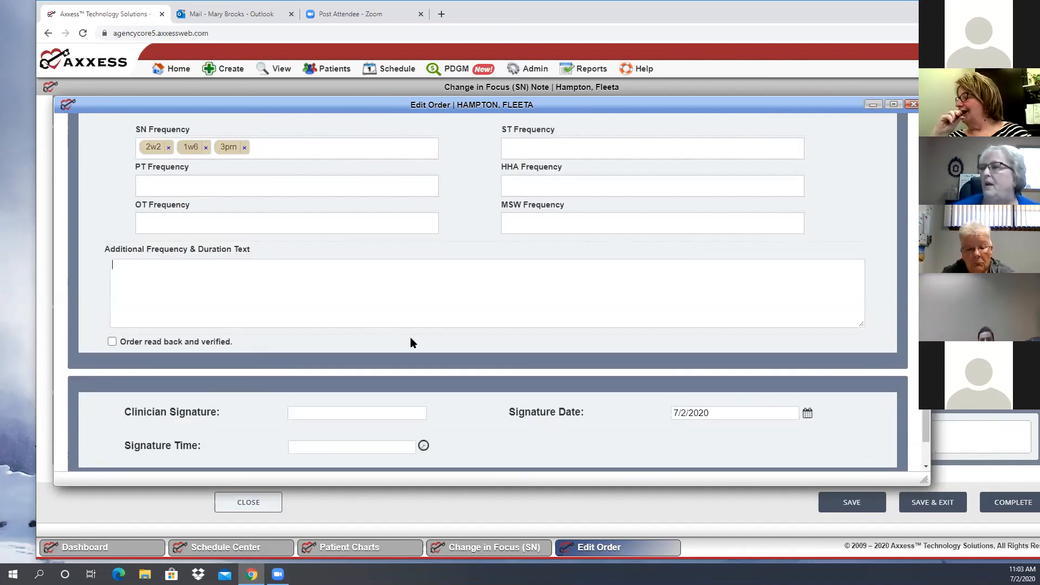
scroll(521, 340, "down", 1)
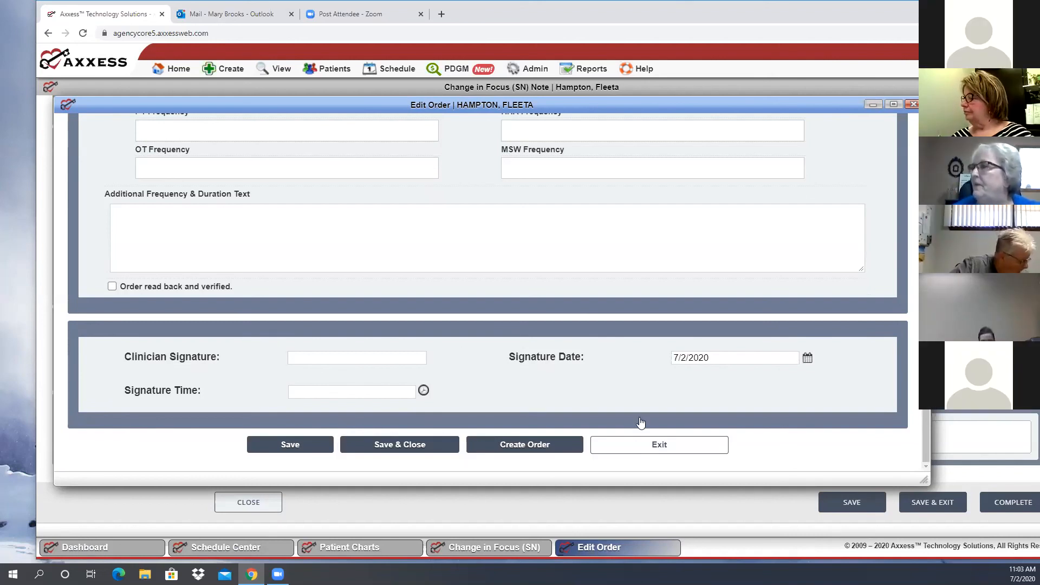
scroll(599, 358, "up", 3)
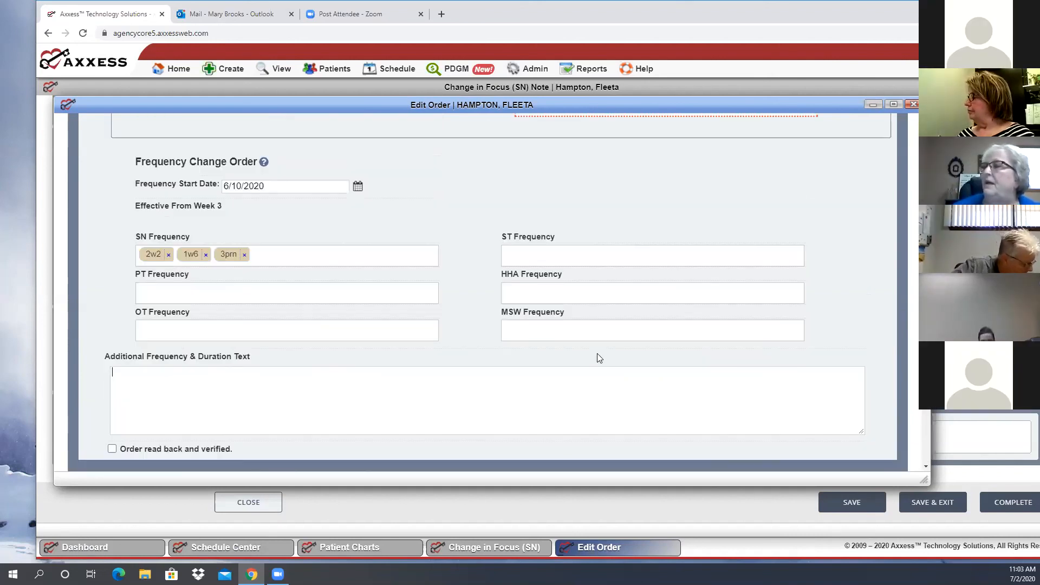
scroll(658, 300, "up", 4)
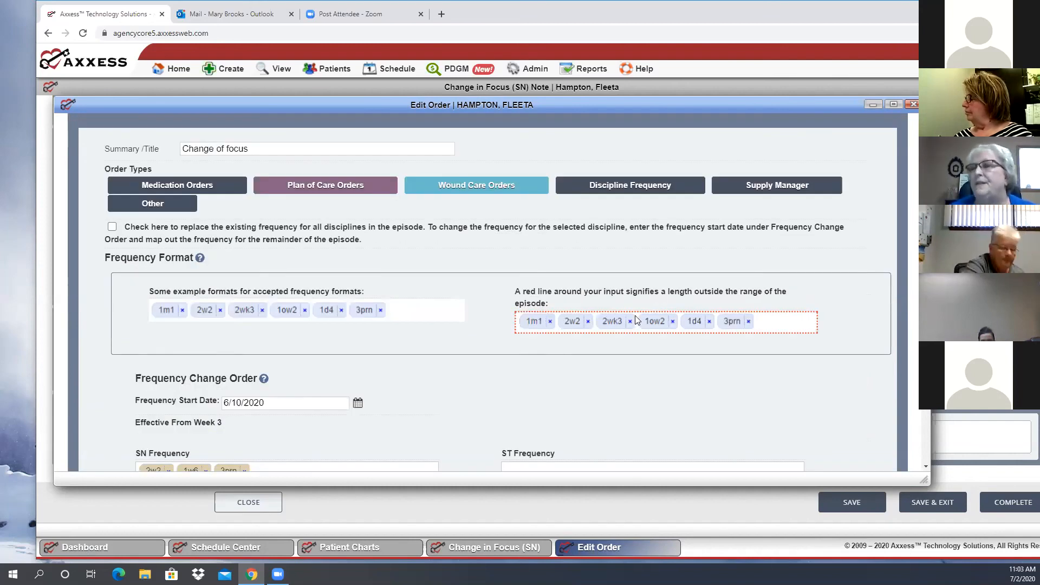